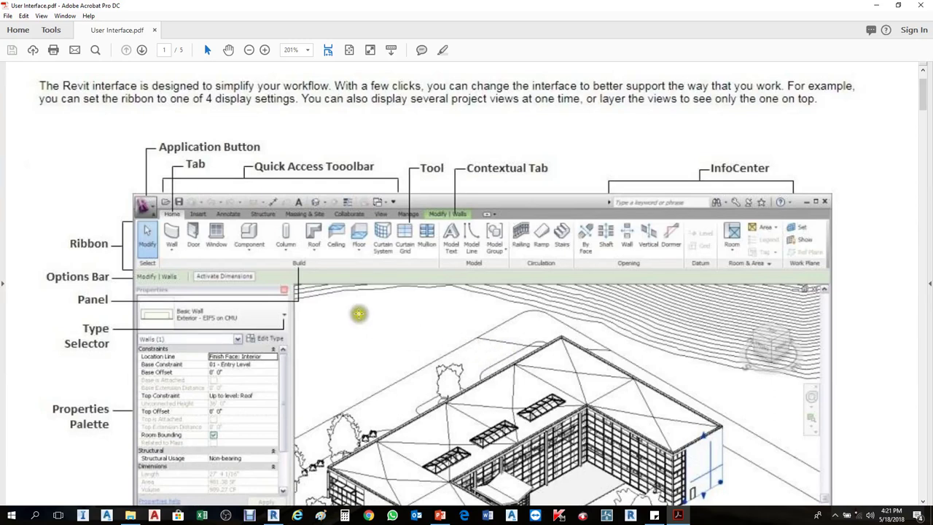
Examine the labelled Revit interface diagram on the first page of the User Interface PDF
scroll(465, 278, "up", 2)
scroll(466, 279, "down", 1)
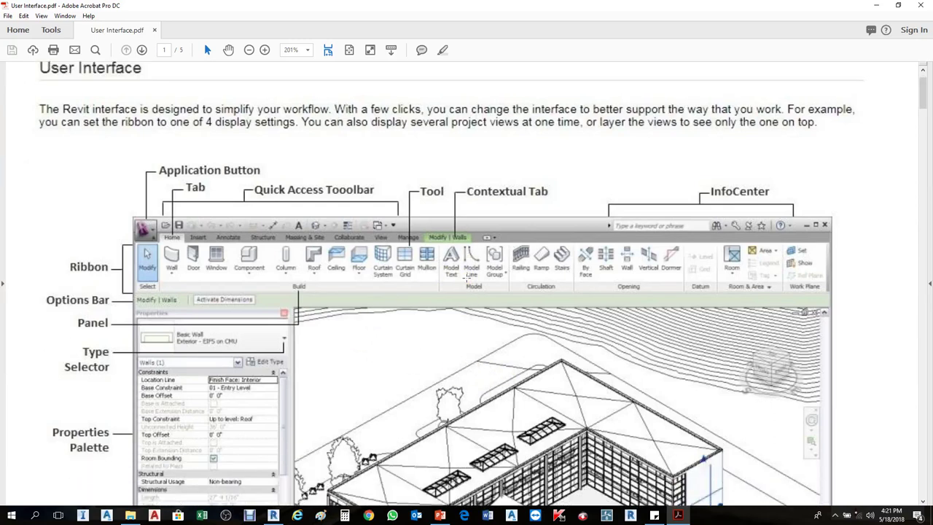
scroll(924, 309, "down", 3)
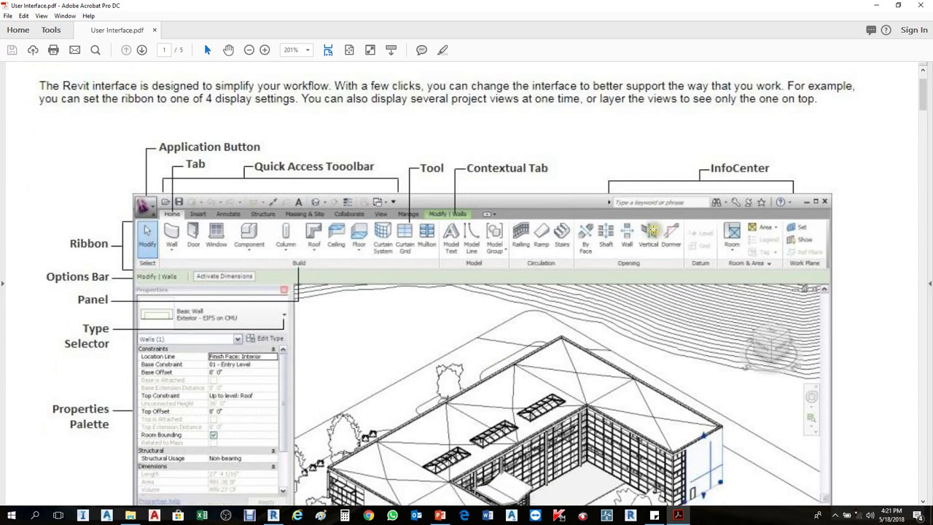
scroll(649, 248, "down", 1)
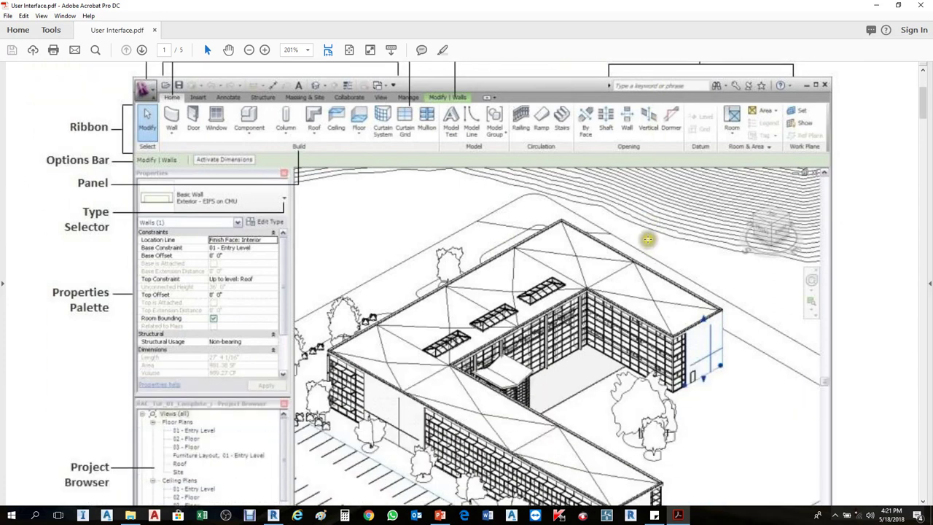
scroll(649, 239, "up", 2)
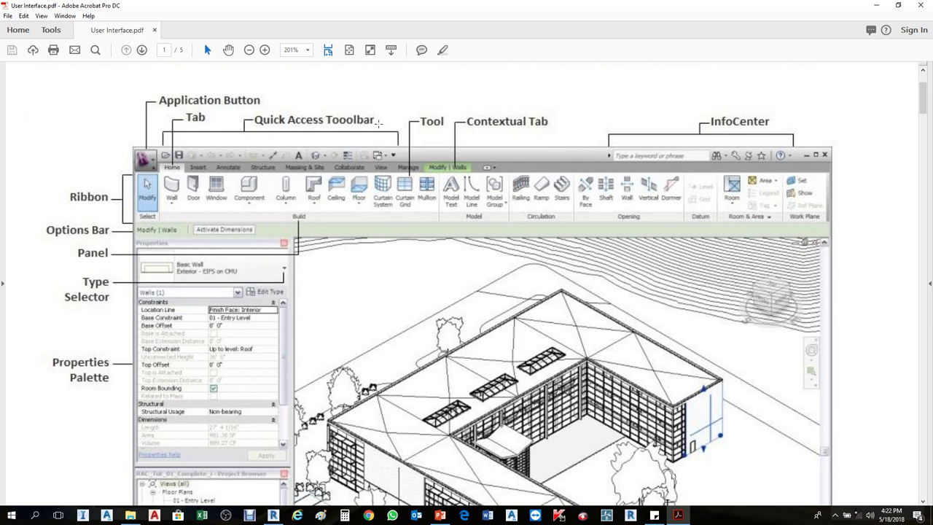
Switch to Revit and add the Copy and Move modification tools to the Quick Access Toolbar
left_click(876, 6)
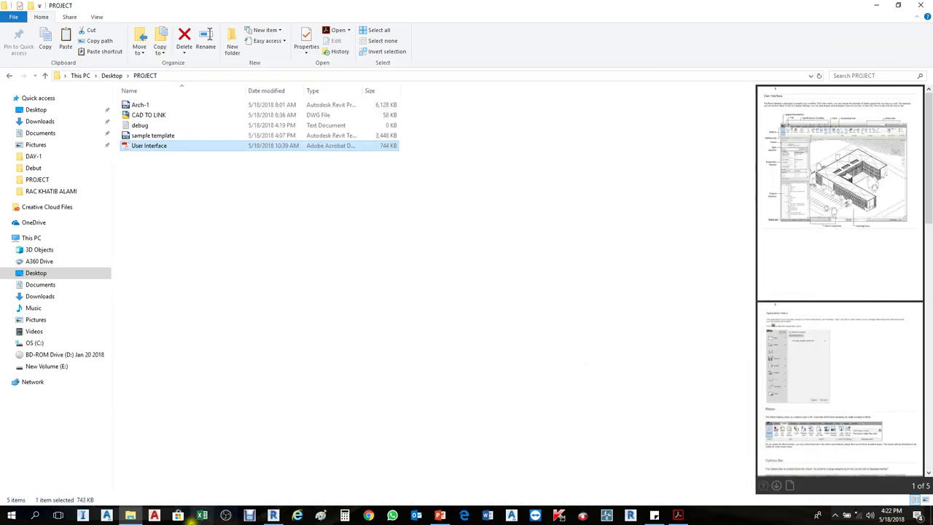
left_click(274, 516)
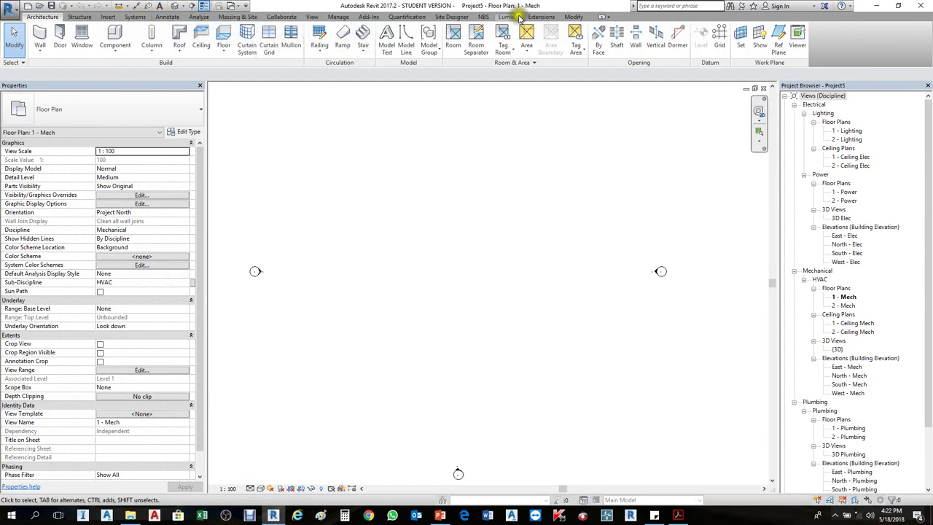
left_click(574, 17)
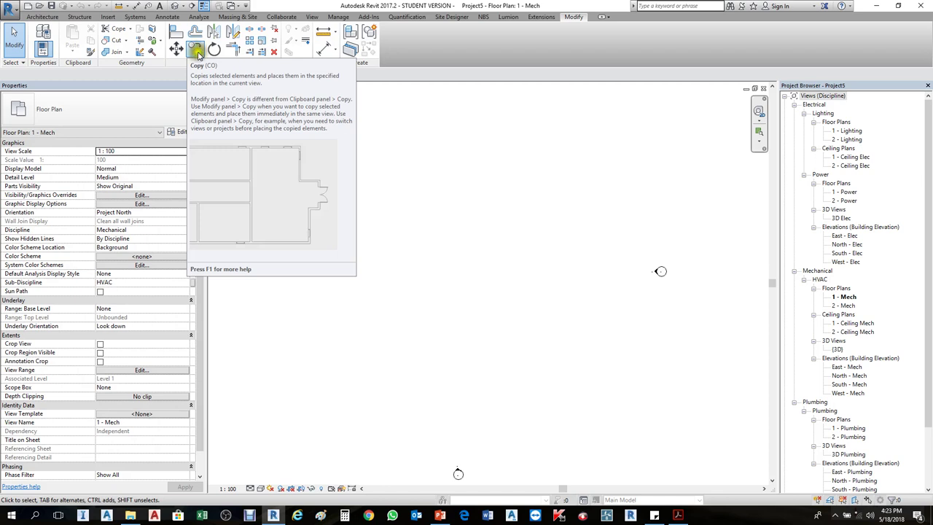
key("ctrl+z")
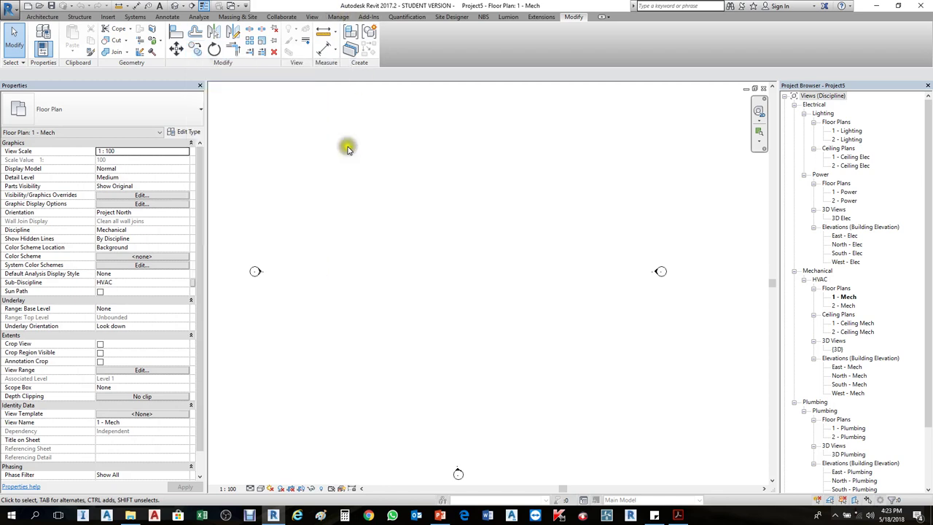
right_click(193, 51)
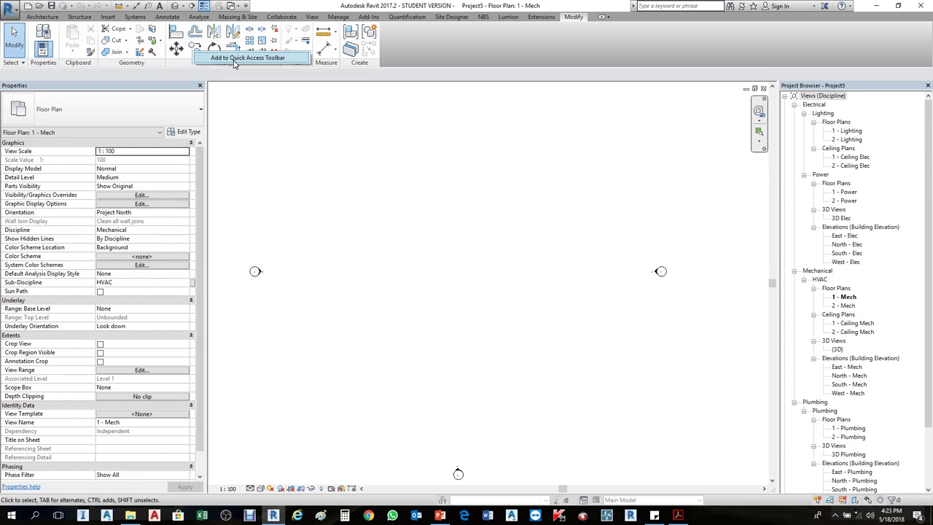
left_click(234, 60)
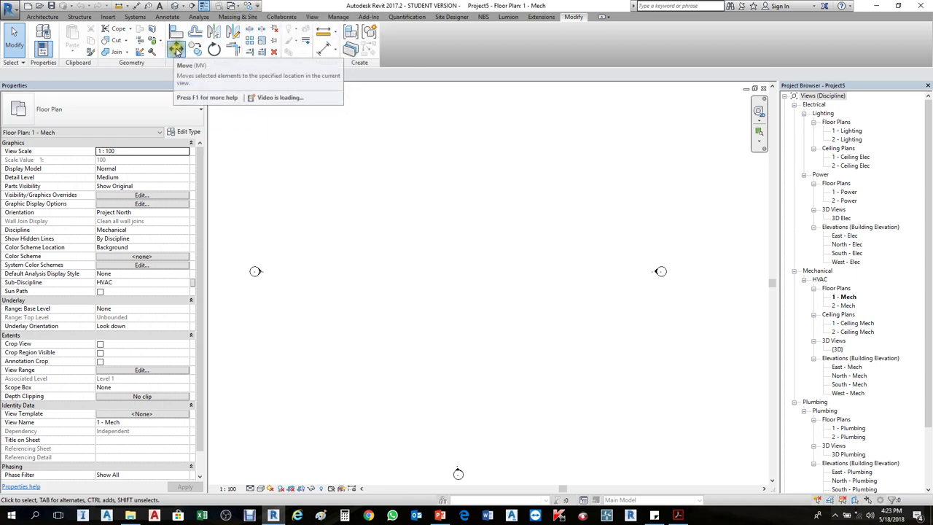
right_click(176, 49)
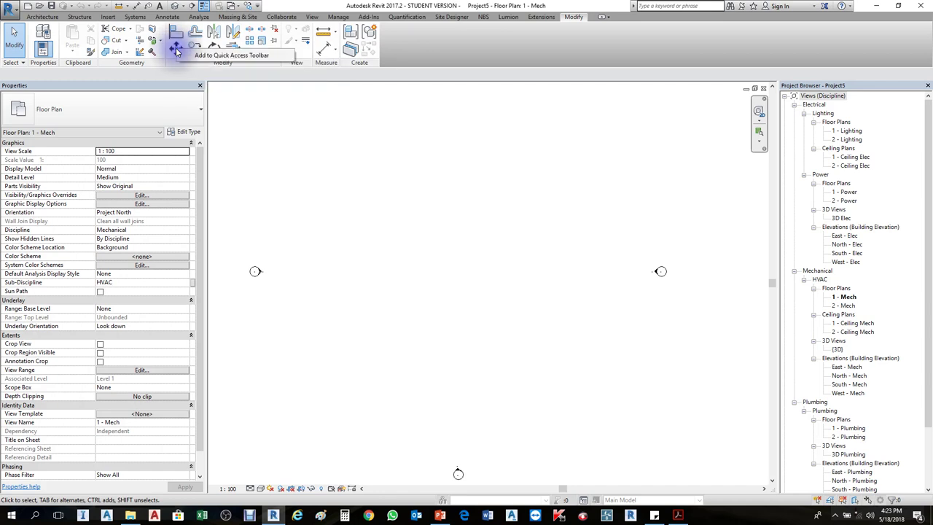
left_click(219, 55)
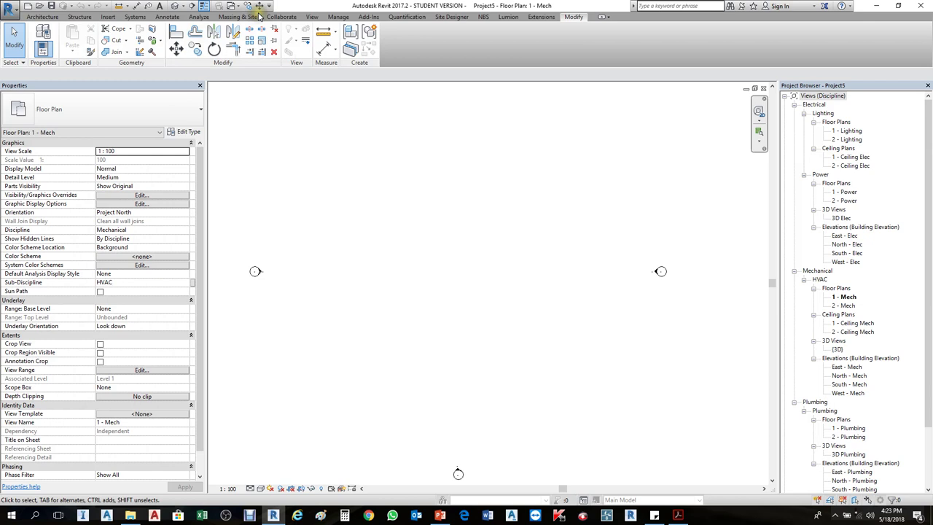
left_click(384, 222)
left_click(452, 286)
left_click(405, 288)
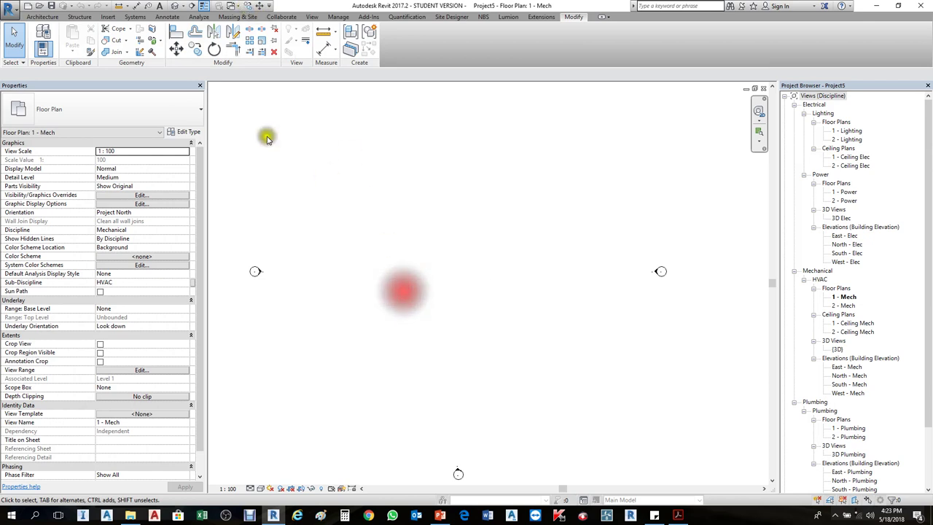
left_click(42, 16)
left_click(401, 207)
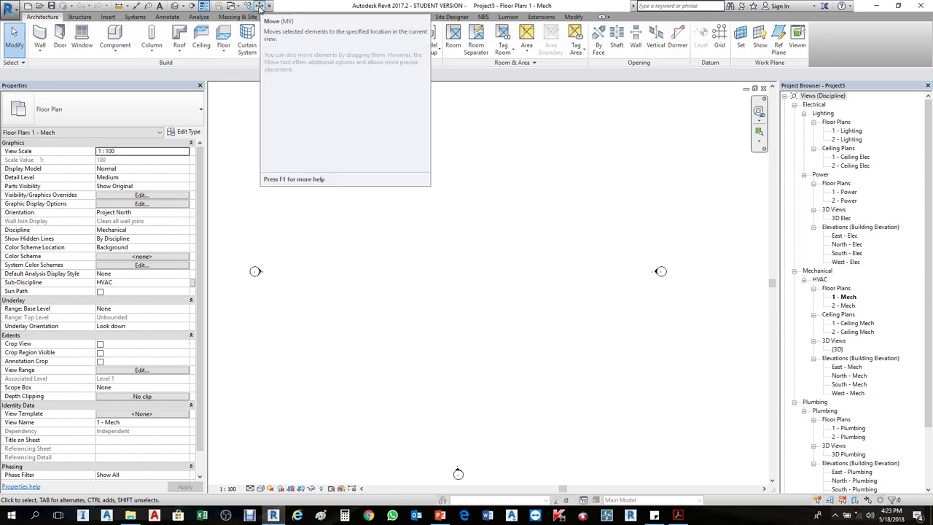
left_click(574, 16)
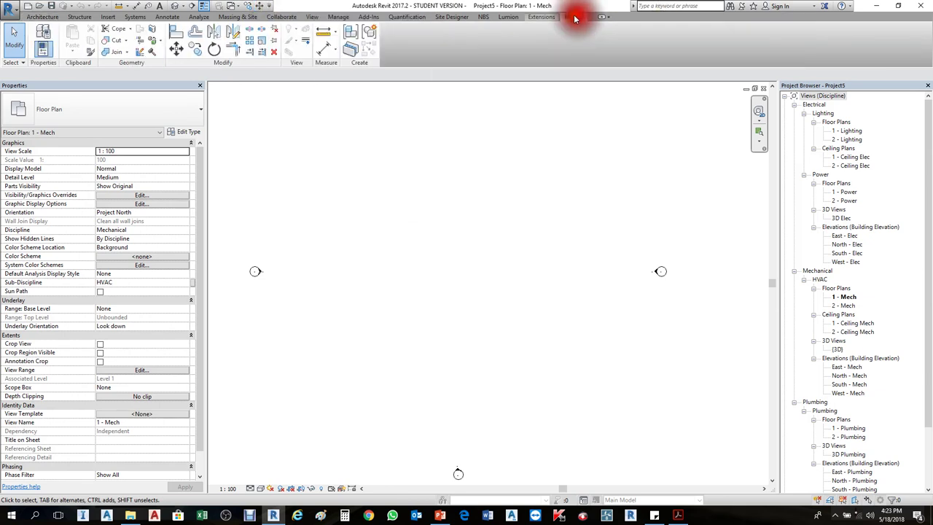
Remove the Move and Copy tools from the Quick Access Toolbar
right_click(260, 8)
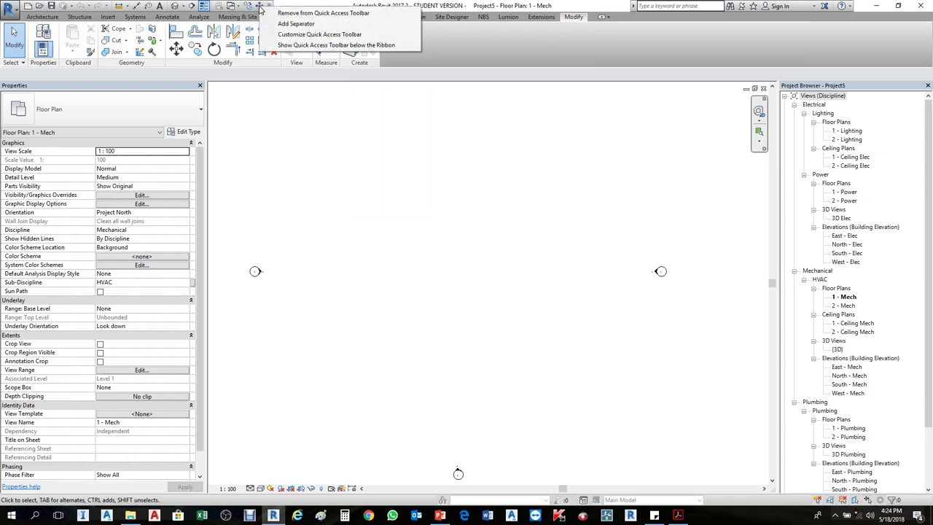
left_click(305, 14)
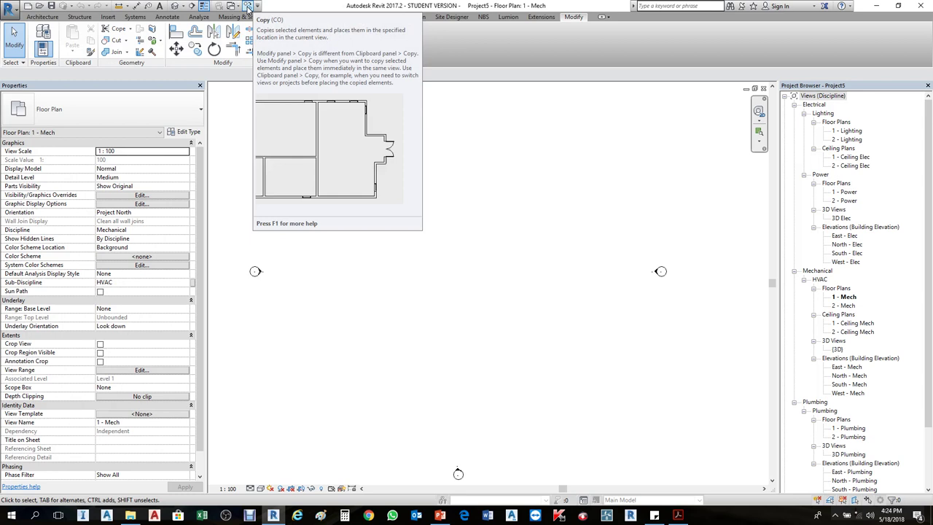
right_click(248, 7)
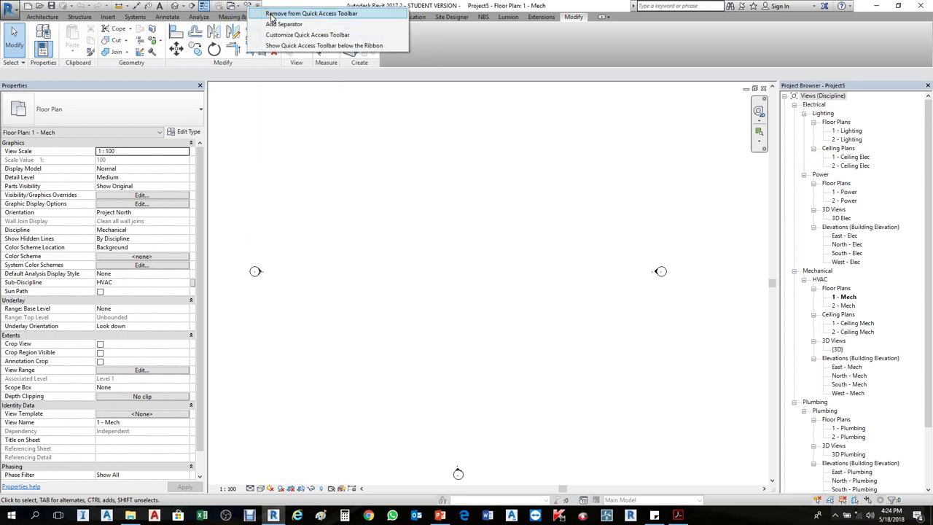
left_click(272, 16)
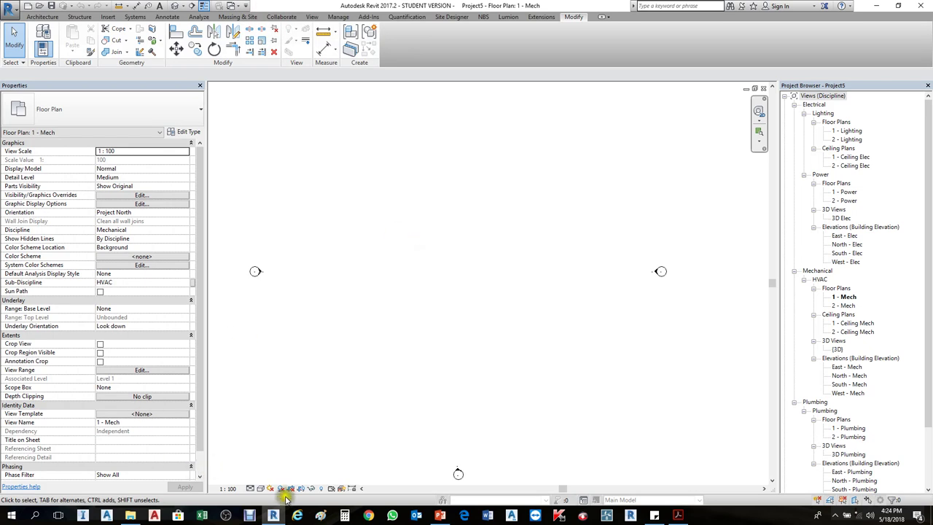
left_click(685, 516)
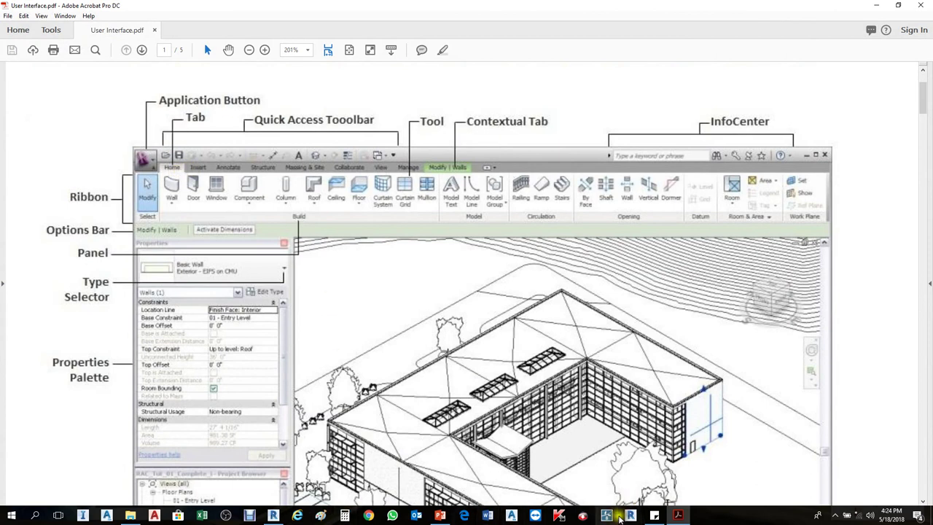
left_click(677, 518)
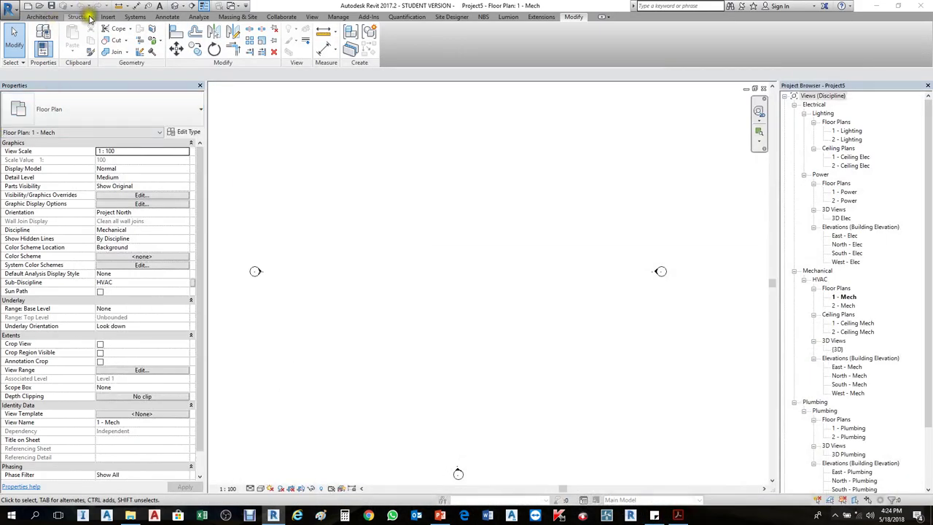
left_click(41, 18)
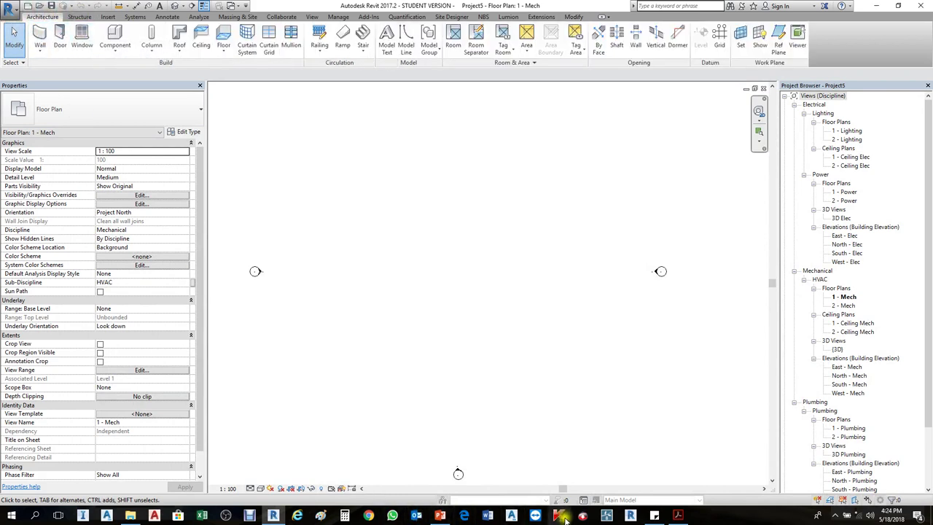
Switch to the User Interface PDF and read through the interface diagram and the Application Menu, Ribbon and Options Bar sections
left_click(680, 516)
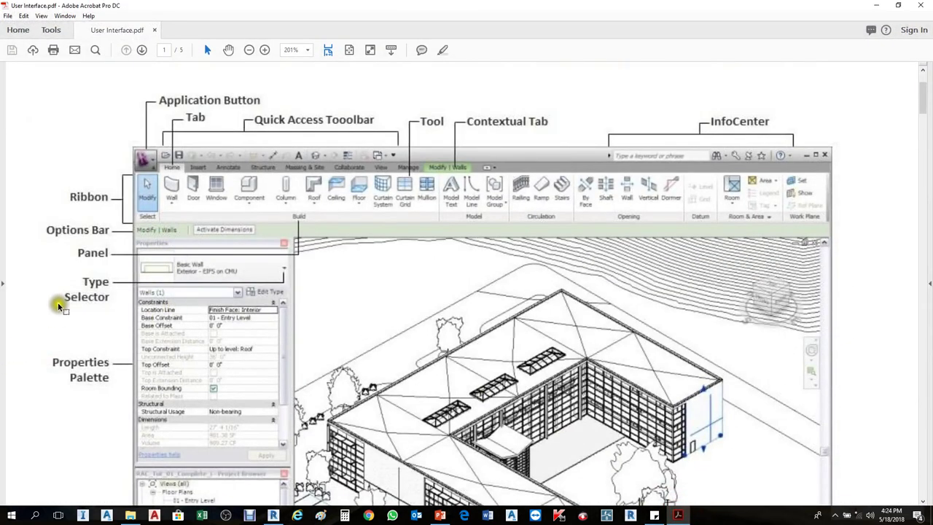
scroll(57, 302, "up", 3, "ctrl")
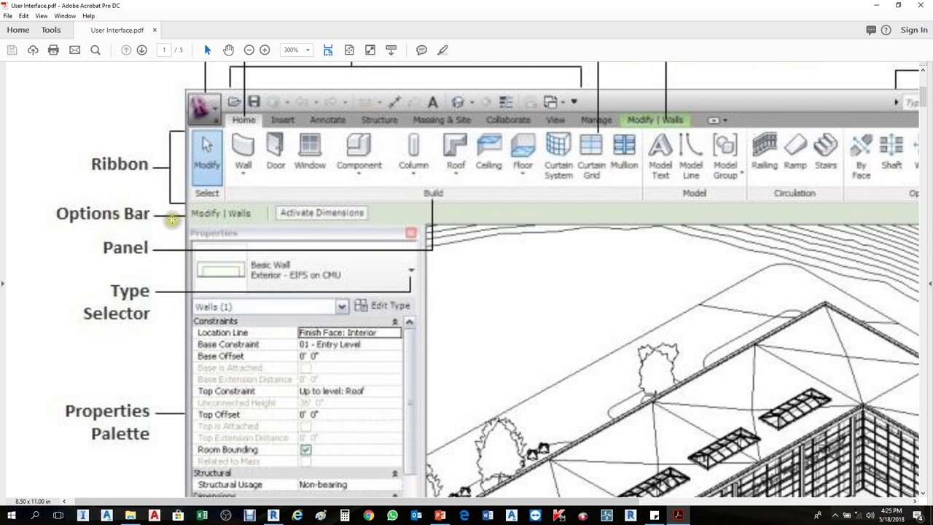
scroll(240, 218, "down", 2, "ctrl")
scroll(240, 242, "up", 2, "ctrl")
scroll(239, 245, "down", 15)
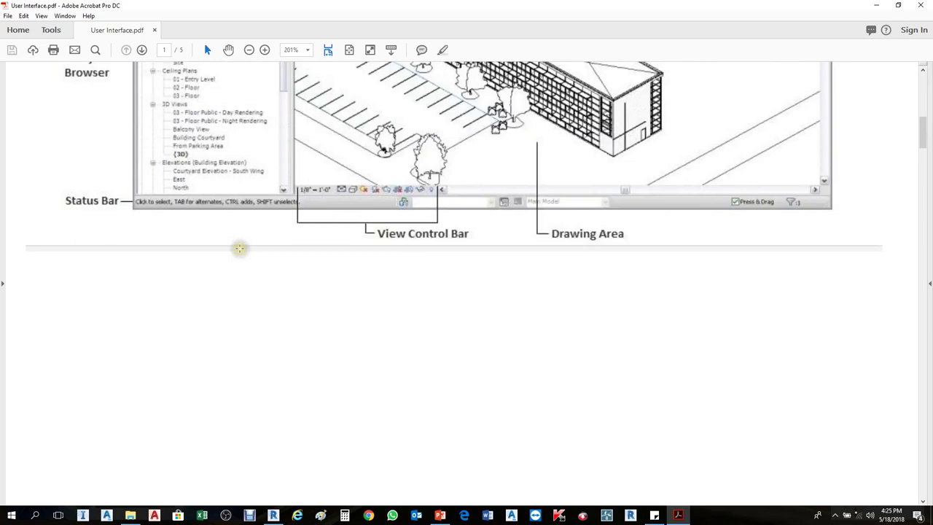
scroll(240, 249, "up", 1)
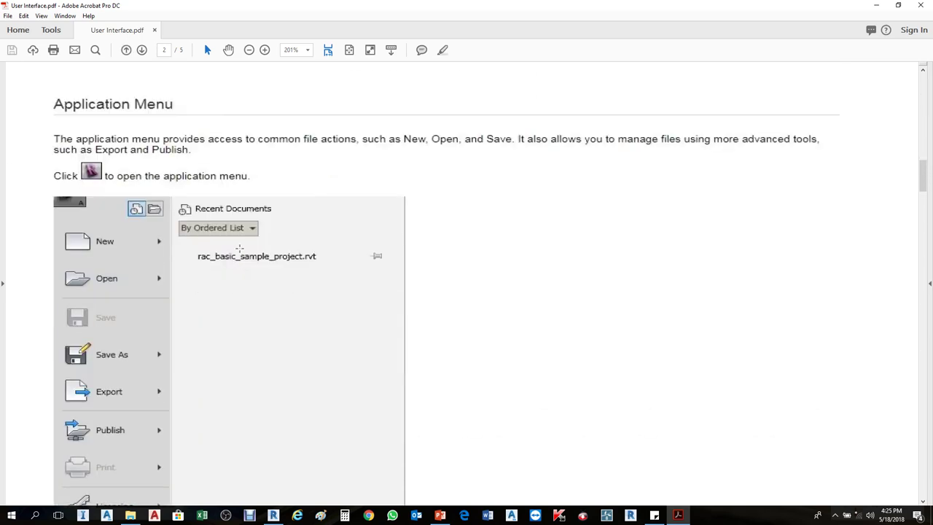
scroll(239, 249, "down", 10)
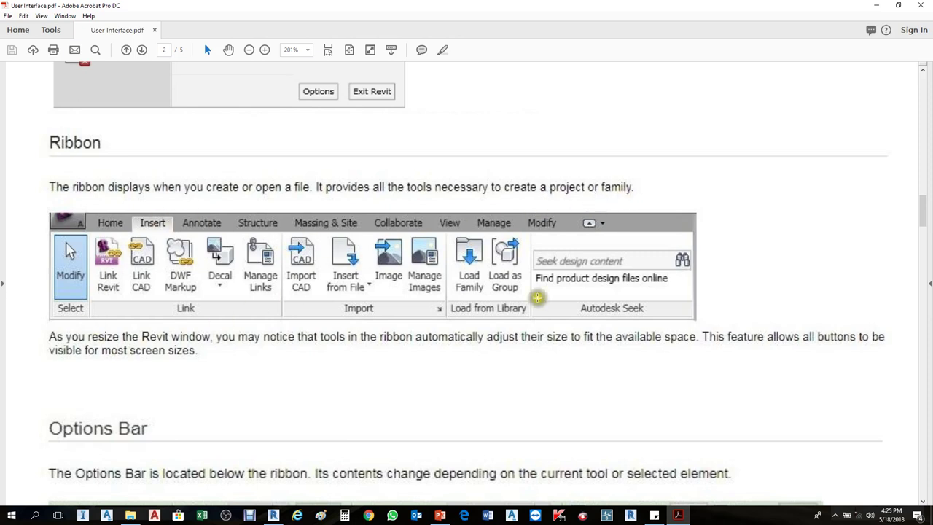
scroll(295, 255, "down", 3)
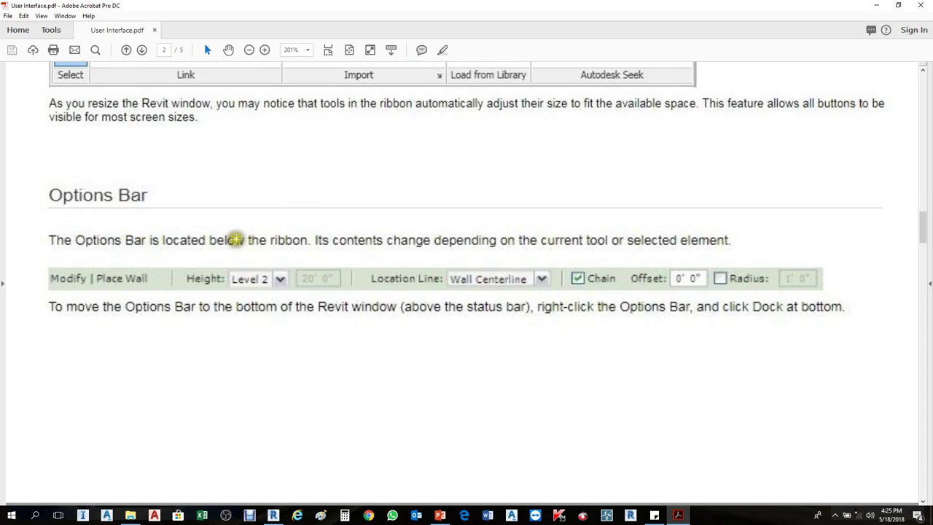
scroll(323, 241, "up", 1)
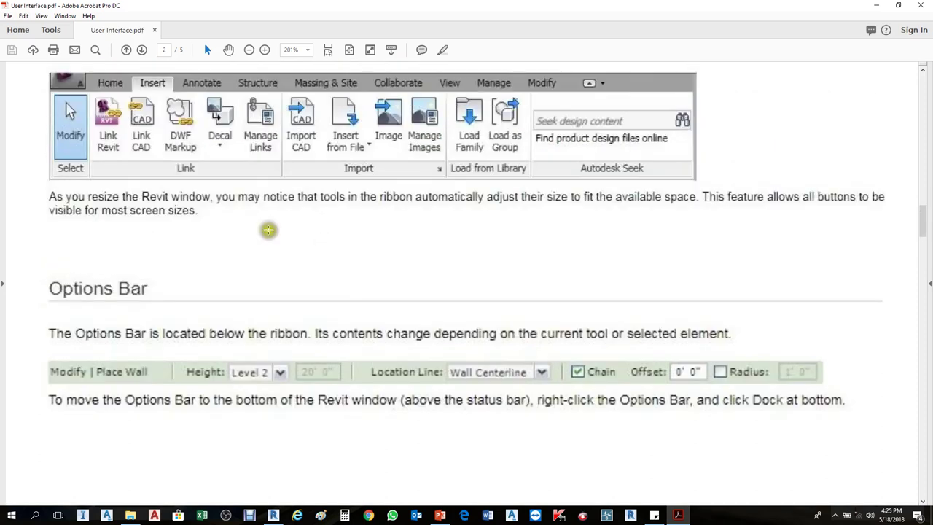
scroll(204, 182, "down", 2)
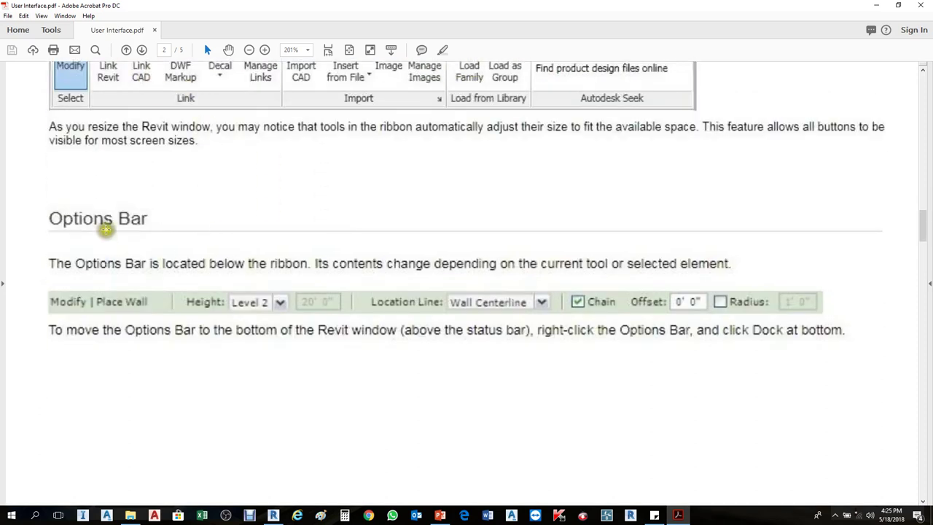
scroll(219, 248, "up", 1)
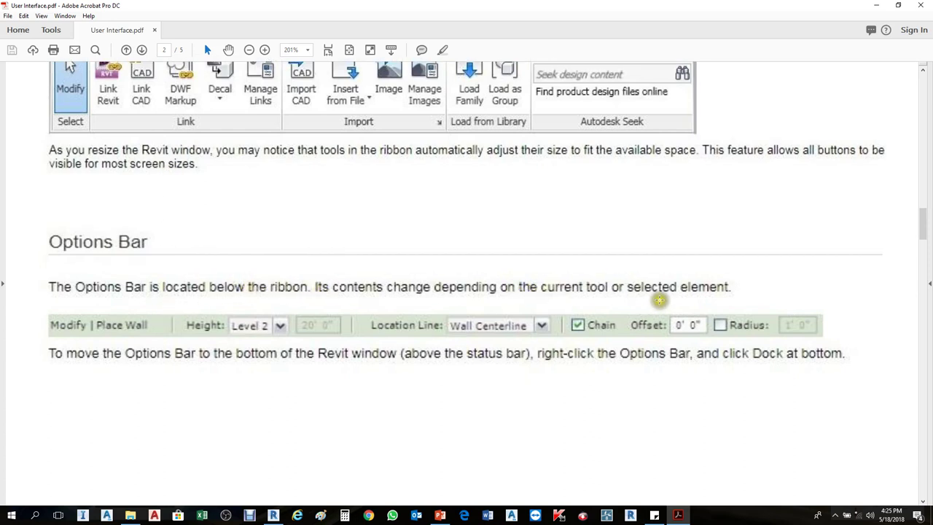
Switch to Revit and draw a horizontal 300 x 300 mm rectangular duct about 14000 mm long in the 1 - Mech floor plan
left_click(876, 5)
left_click(399, 234)
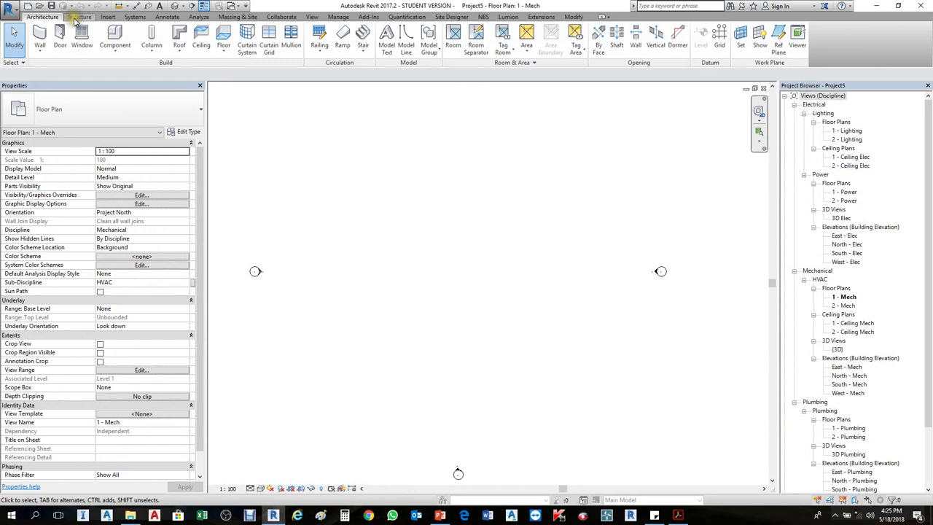
left_click(134, 19)
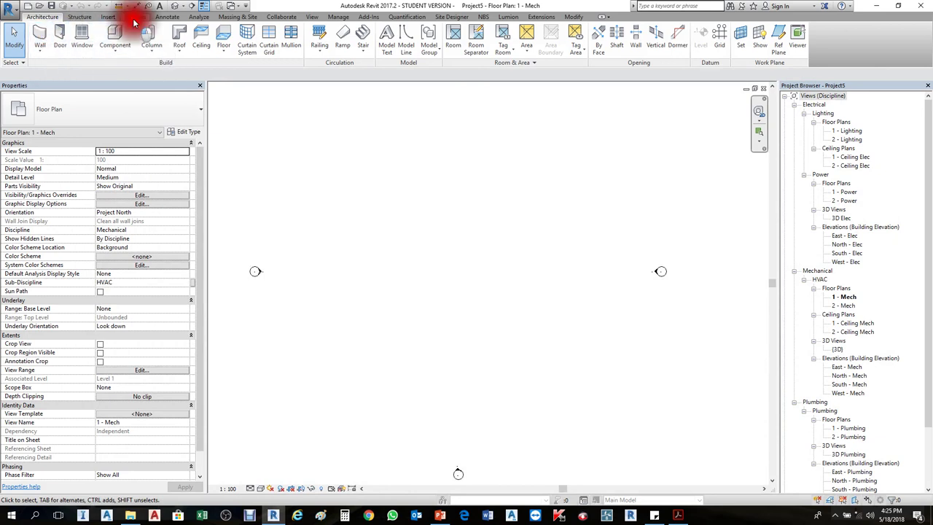
left_click(40, 41)
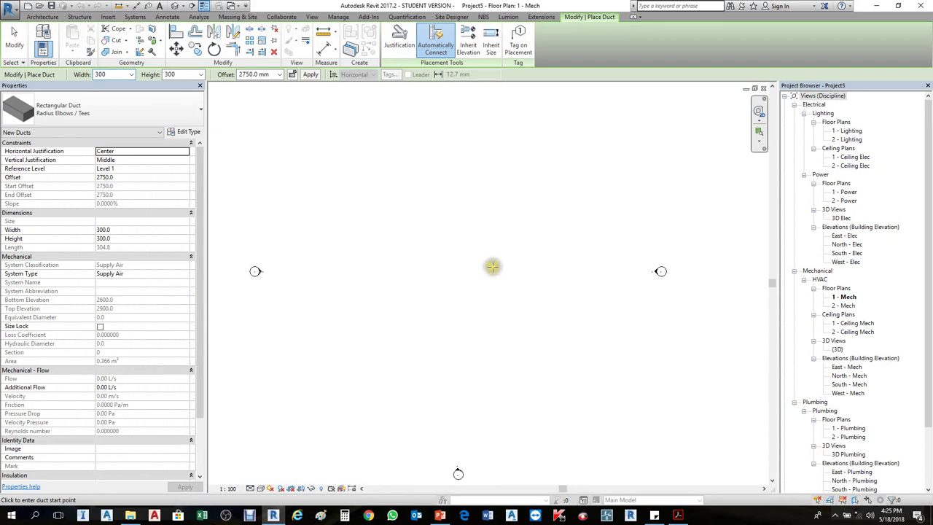
left_click(525, 262)
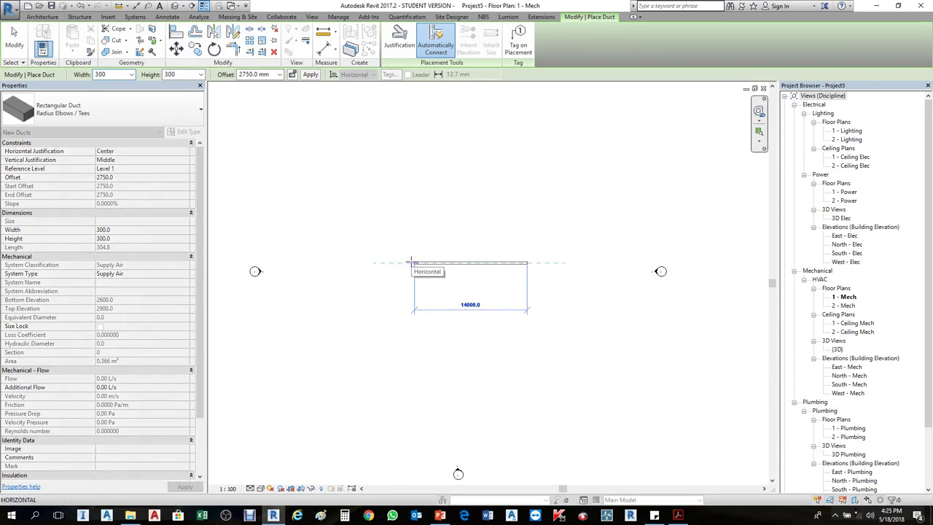
left_click(412, 263)
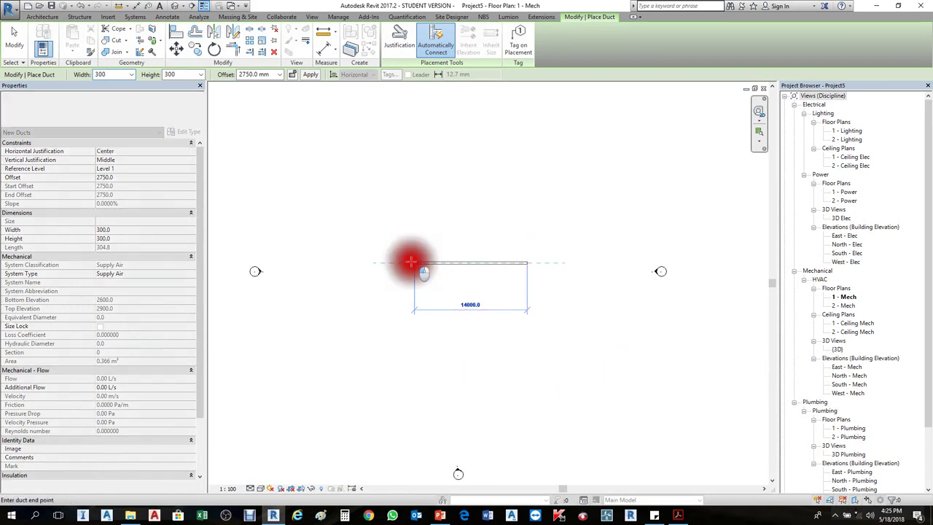
key("Escape")
key("Escape")
Select the new duct and set its width to 475 mm
left_click(449, 264)
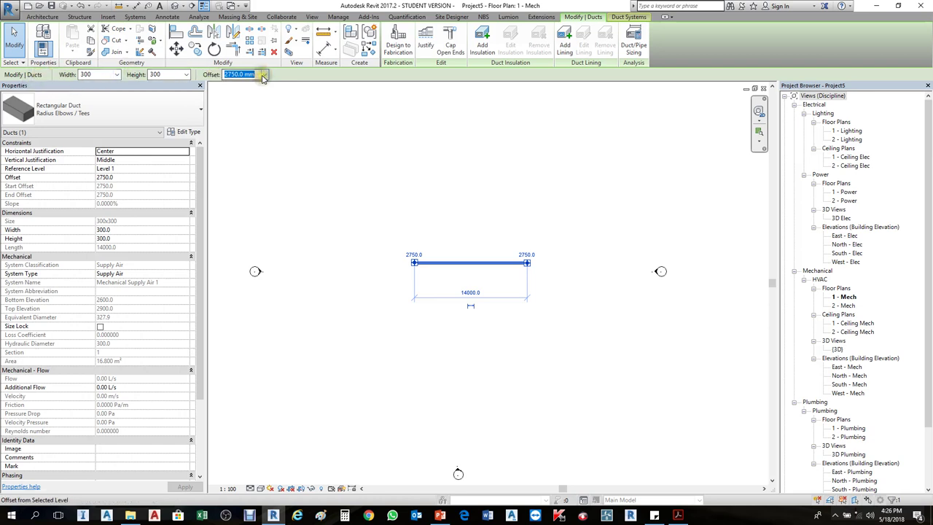
scroll(421, 284, "up", 5)
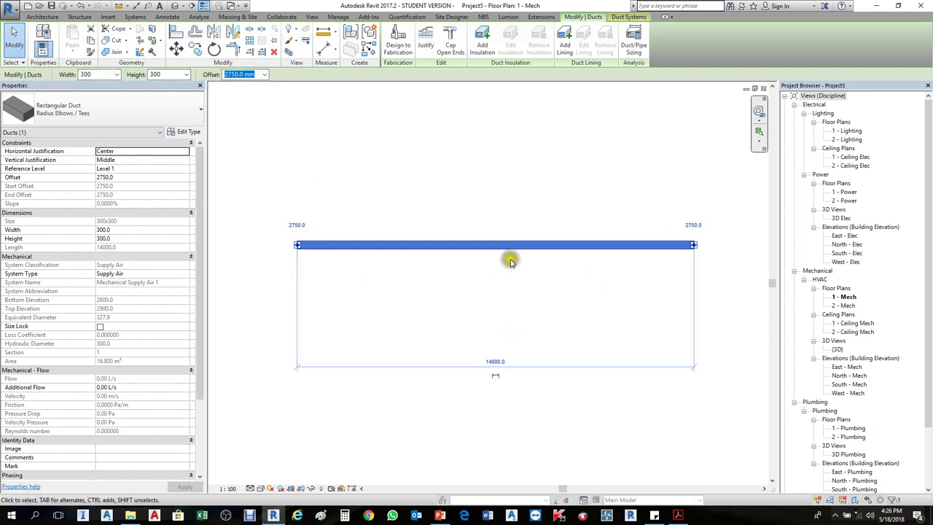
left_click(116, 74)
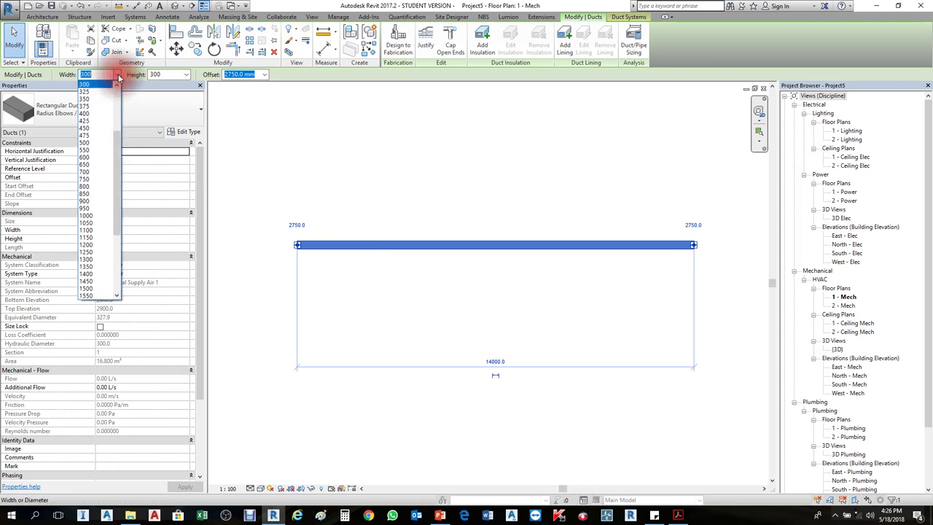
left_click(88, 136)
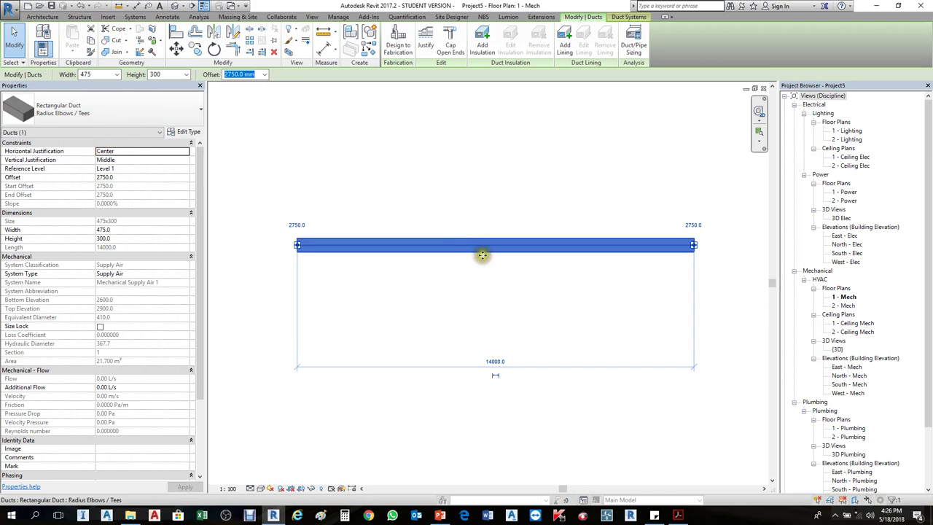
Resize the selected duct to a height of 850 mm and a width of 1450 mm
left_click(187, 74)
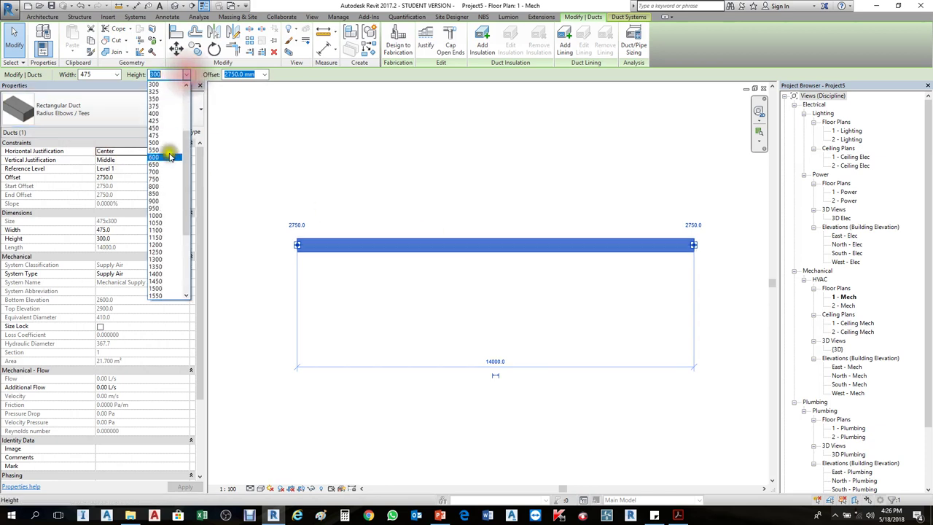
left_click(167, 150)
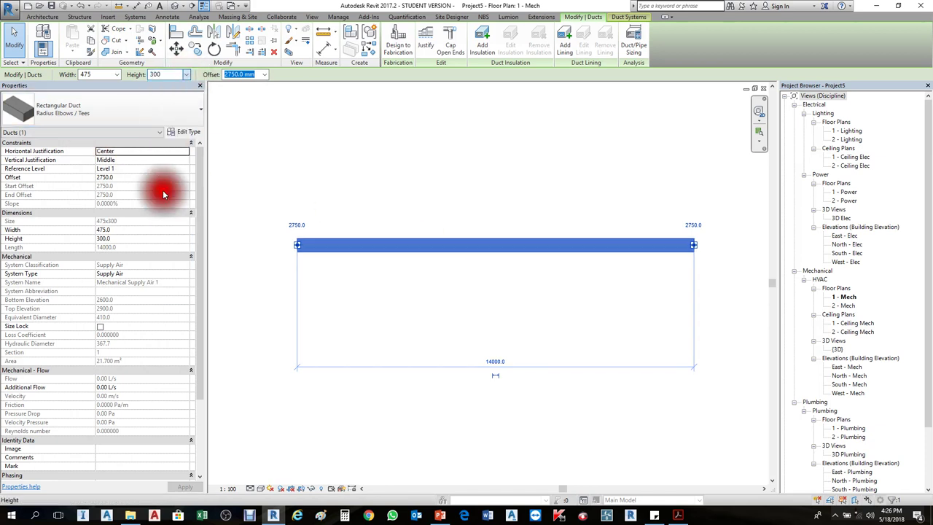
left_click(117, 74)
left_click(83, 226)
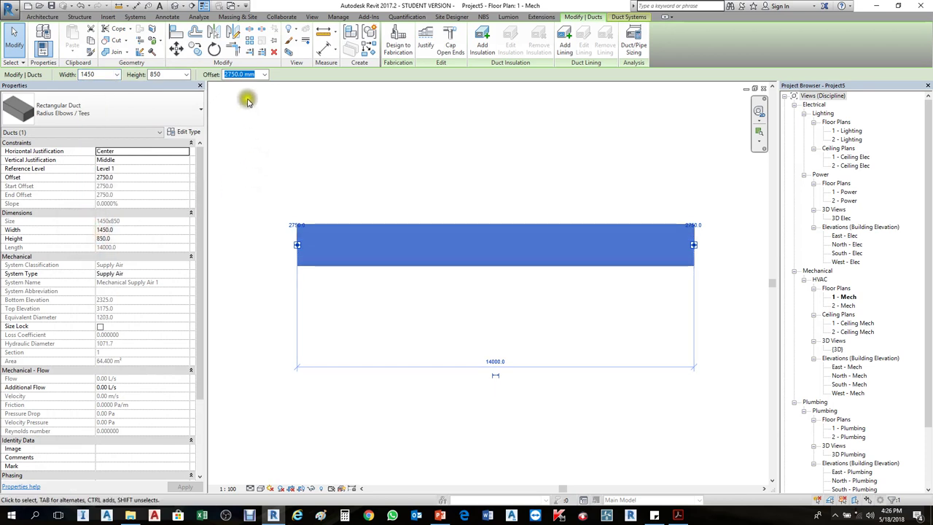
Set the selected duct's offset to 3000 mm
left_click(264, 75)
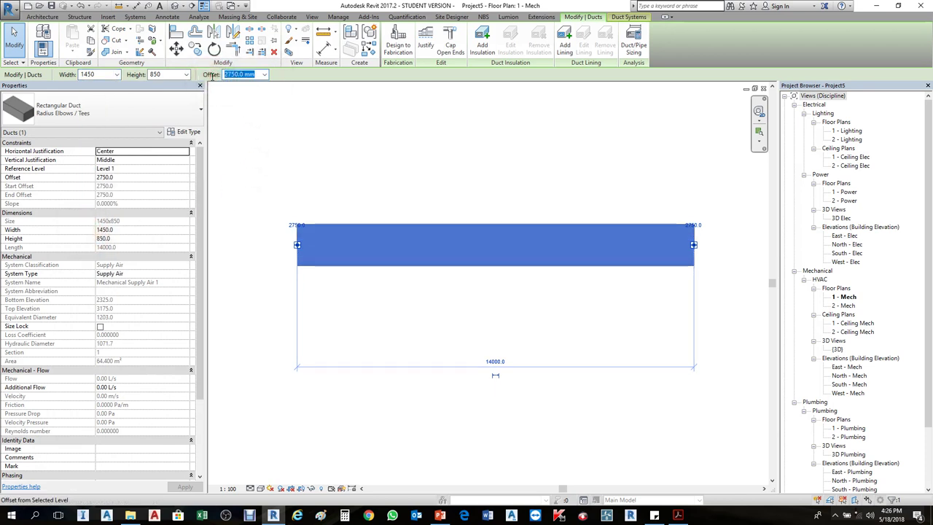
type("3000")
key("Return")
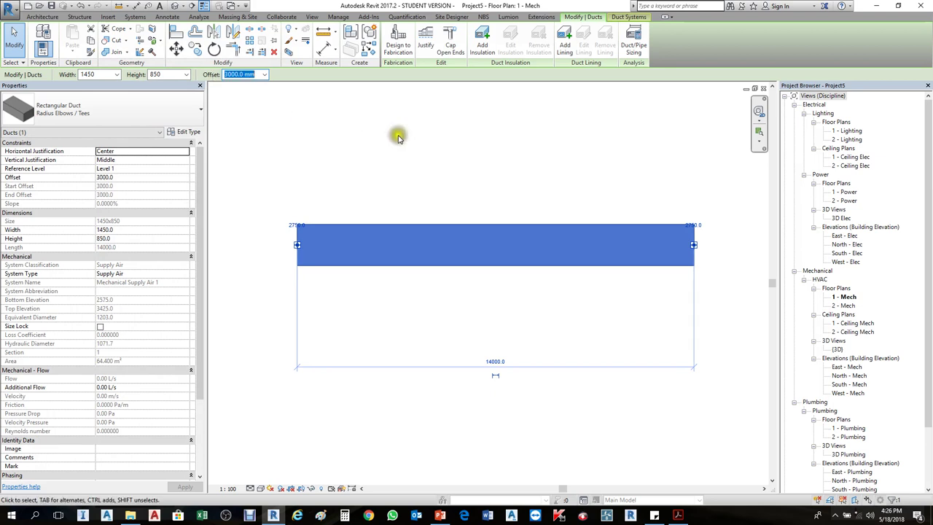
Set the duct's offset property to 2500 mm and deselect the duct
left_click(128, 172)
left_click(122, 179)
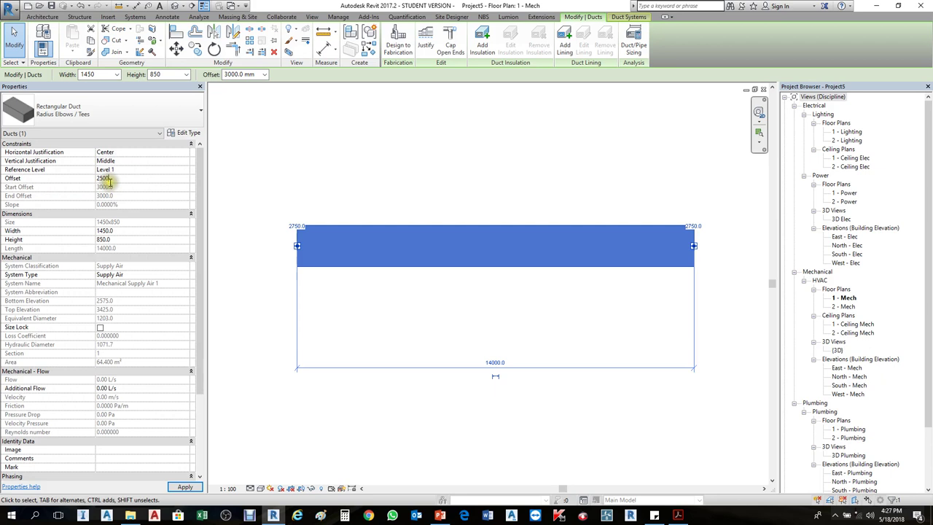
key("Return")
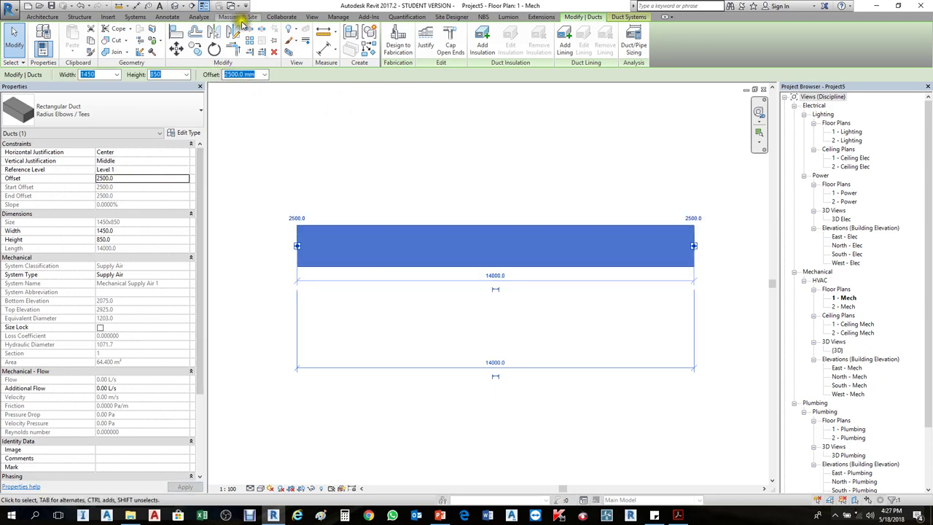
left_click(534, 184)
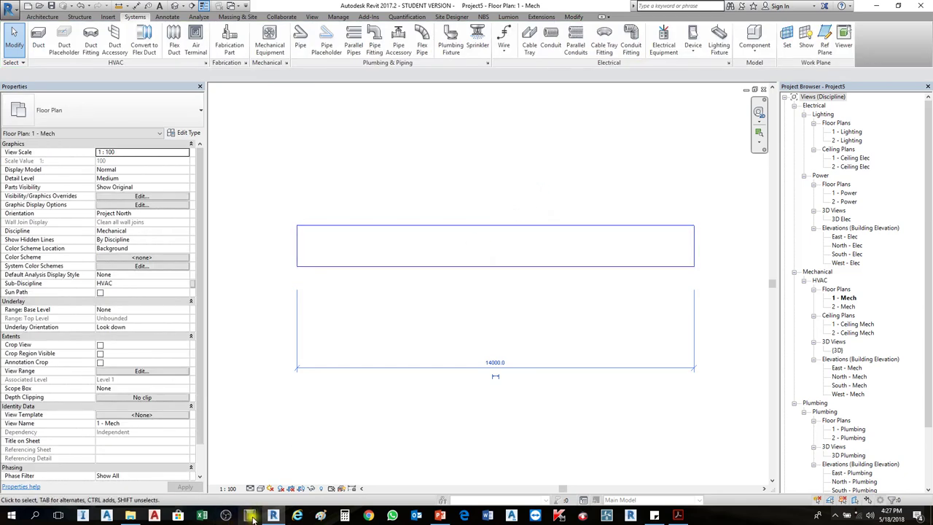
Switch to the User Interface PDF and read the Drawing Area section on page 3
left_click(678, 515)
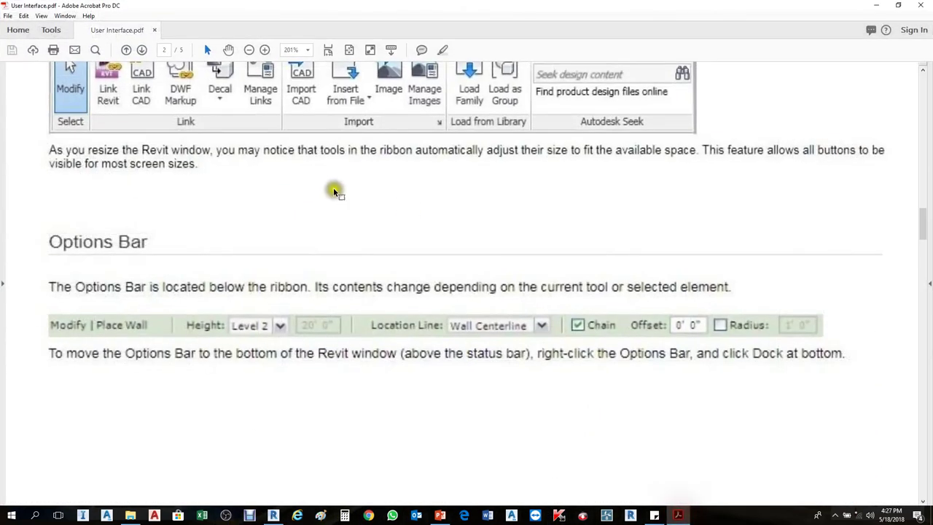
scroll(183, 281, "down", 10)
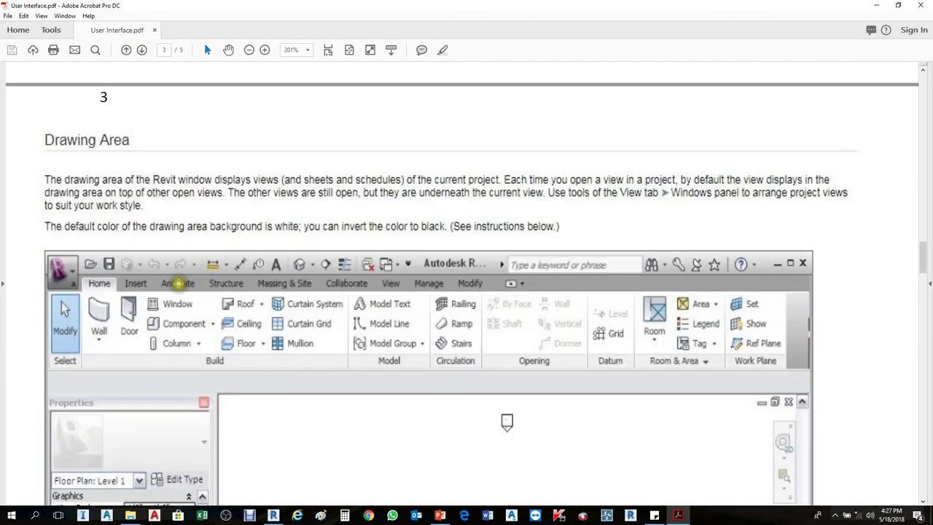
scroll(178, 285, "up", 1)
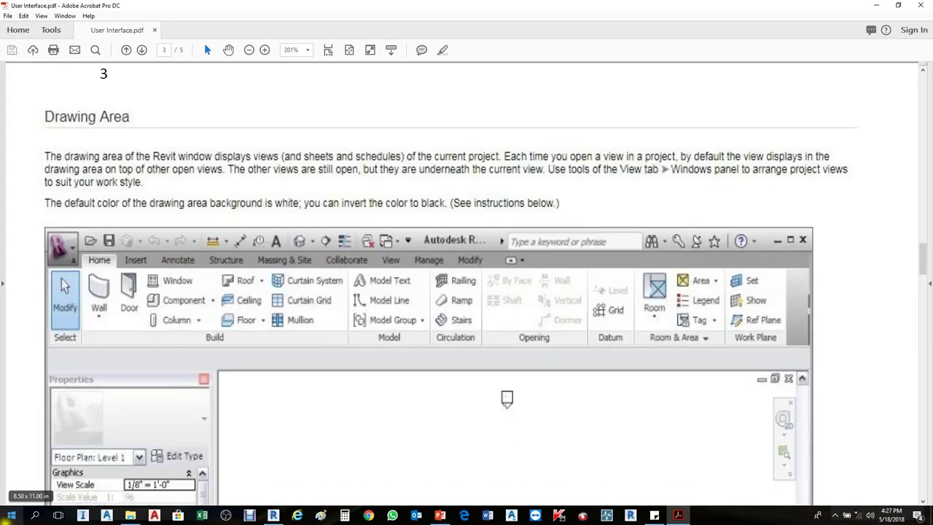
Switch to Revit and examine the elevation markers around the duct by selecting them individually in the 1 - Mech floor plan
left_click(272, 515)
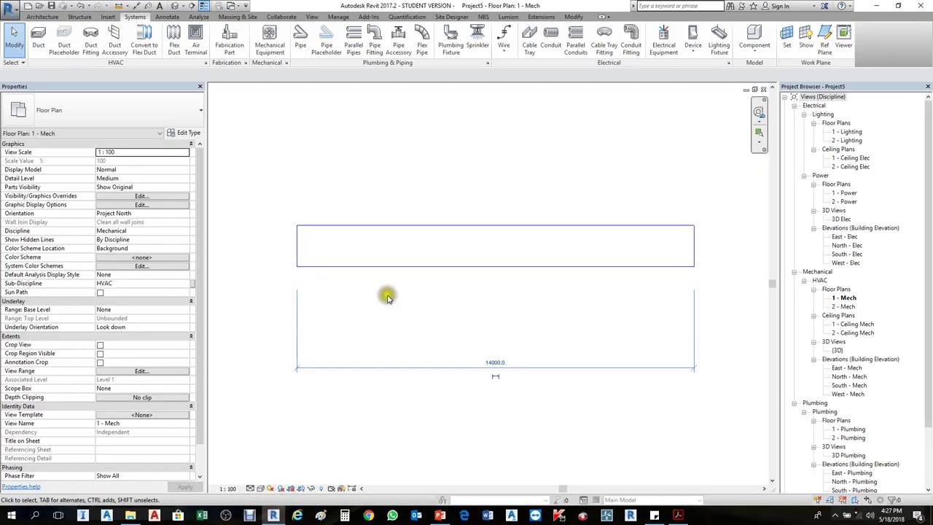
scroll(381, 244, "down", 4)
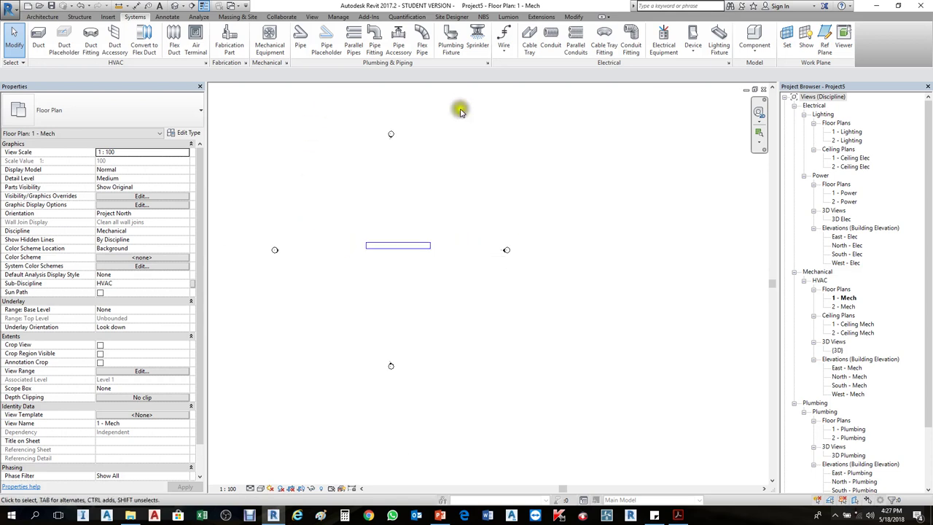
left_click(529, 332)
left_click(274, 248)
left_click_drag(259, 229, 295, 262)
left_click_drag(347, 114, 418, 160)
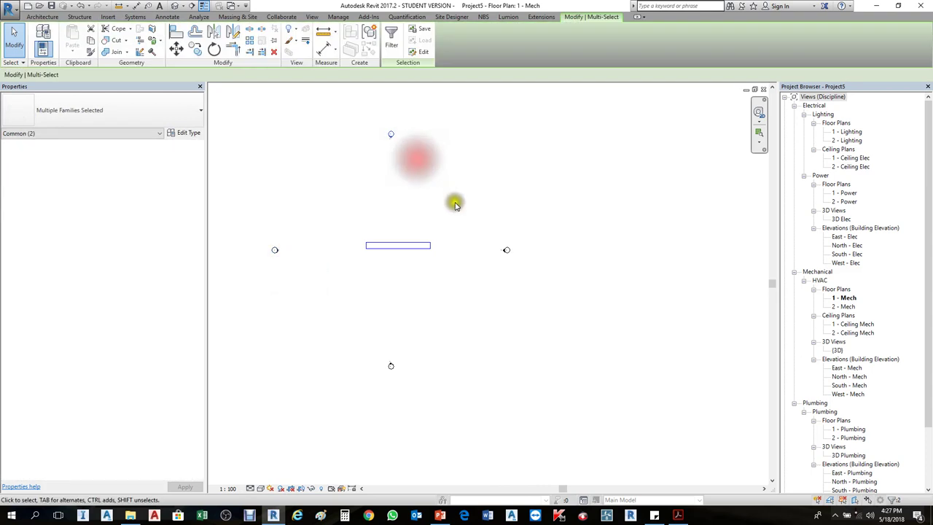
mouse_move(515, 192)
left_mouse_down()
mouse_move(562, 264)
mouse_move(510, 286)
left_mouse_up()
left_click(510, 286)
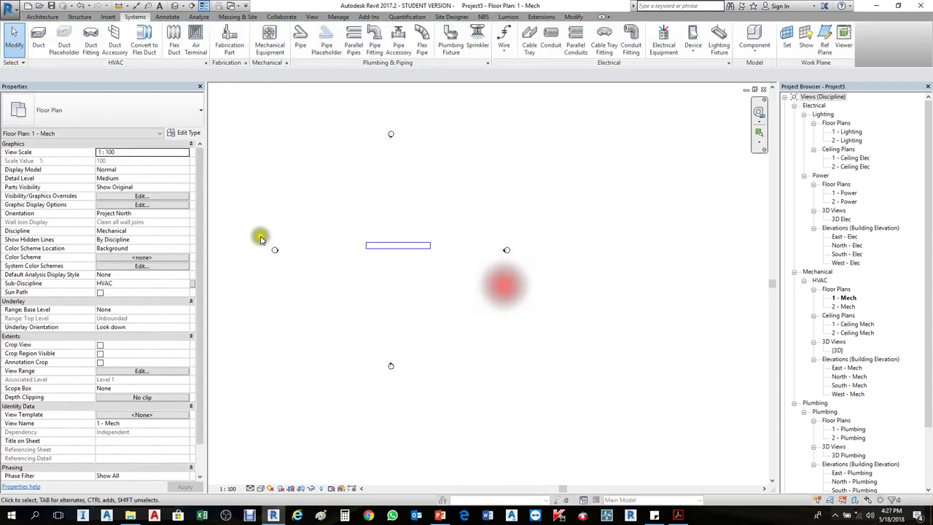
Inspect the west elevation marker up close and select the East - Mech marker to see its view line
scroll(275, 251, "up", 2)
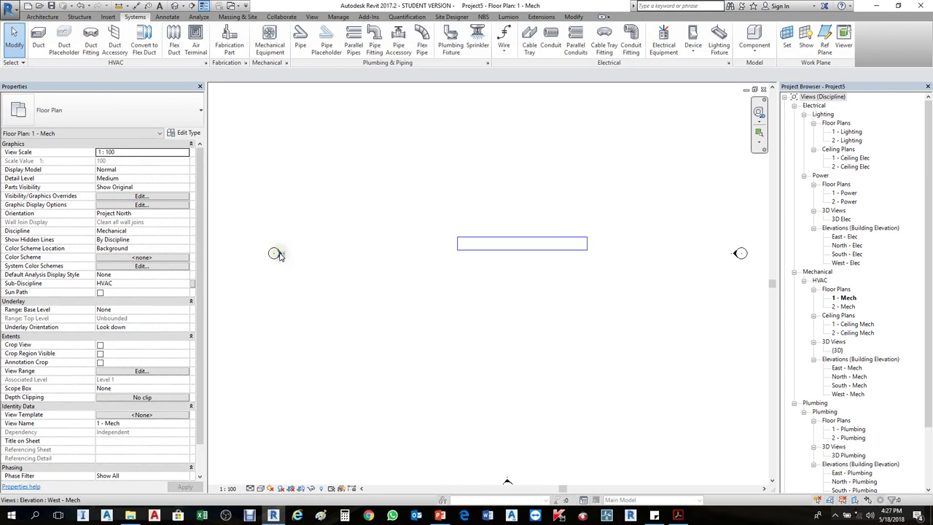
left_click(275, 253)
scroll(275, 253, "down", 2)
left_click(508, 252)
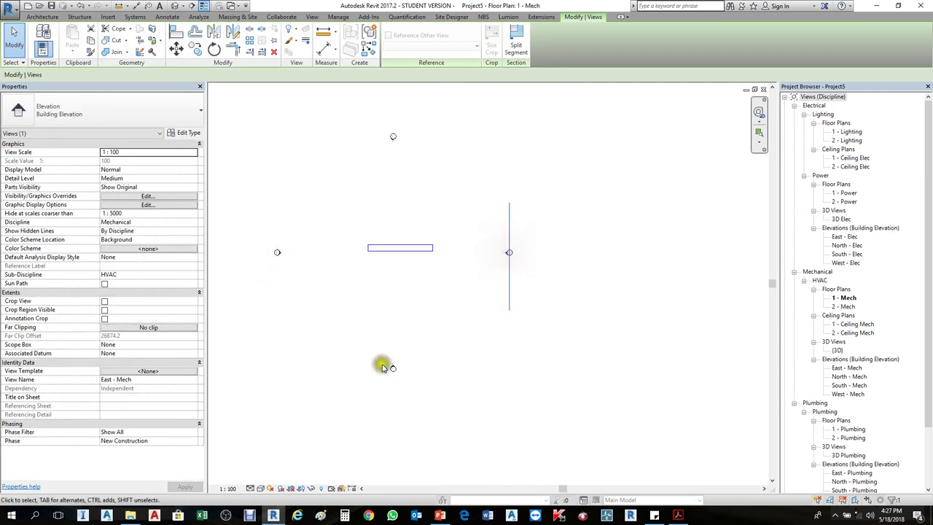
Compare the South, West, North and East electrical elevation views in the Project Browser with the east elevation marker in the plan
left_click(845, 254)
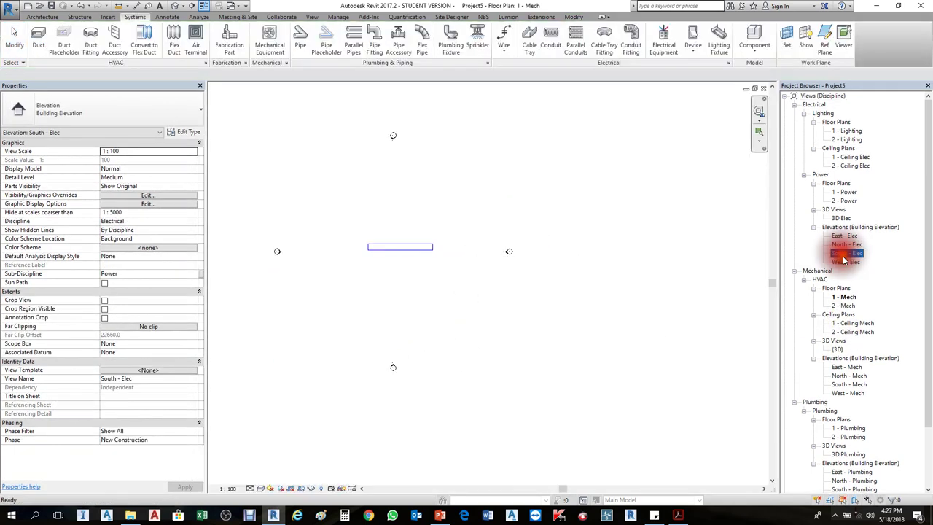
left_click(844, 261)
left_click(844, 246)
left_click(842, 237)
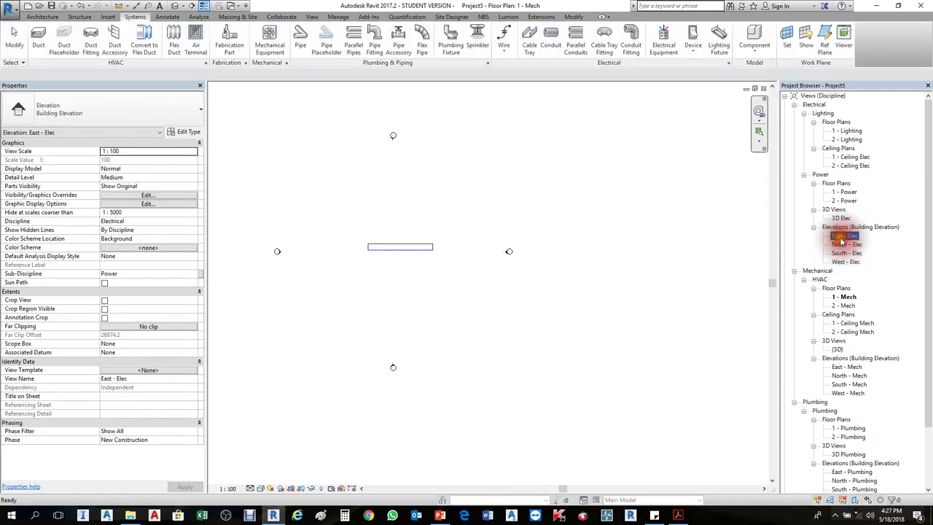
left_click(508, 250)
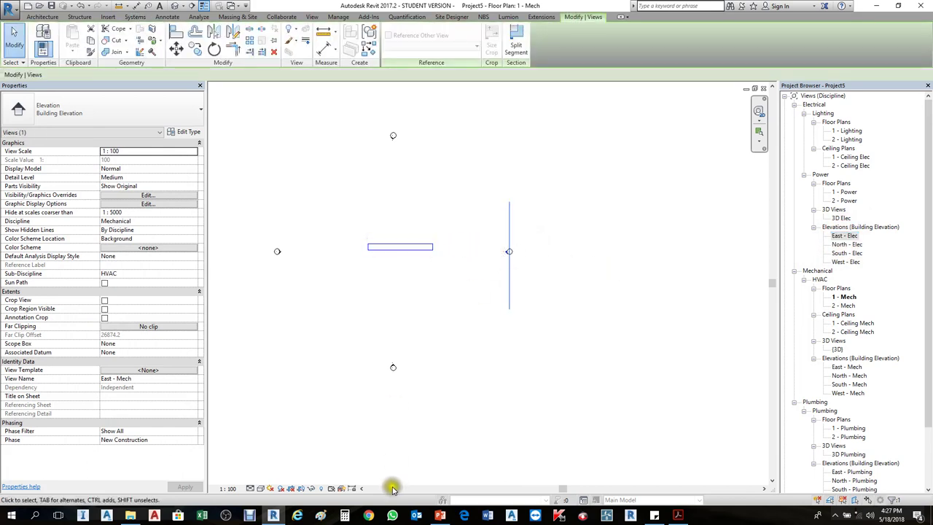
left_click(542, 373)
scroll(540, 368, "down", 3)
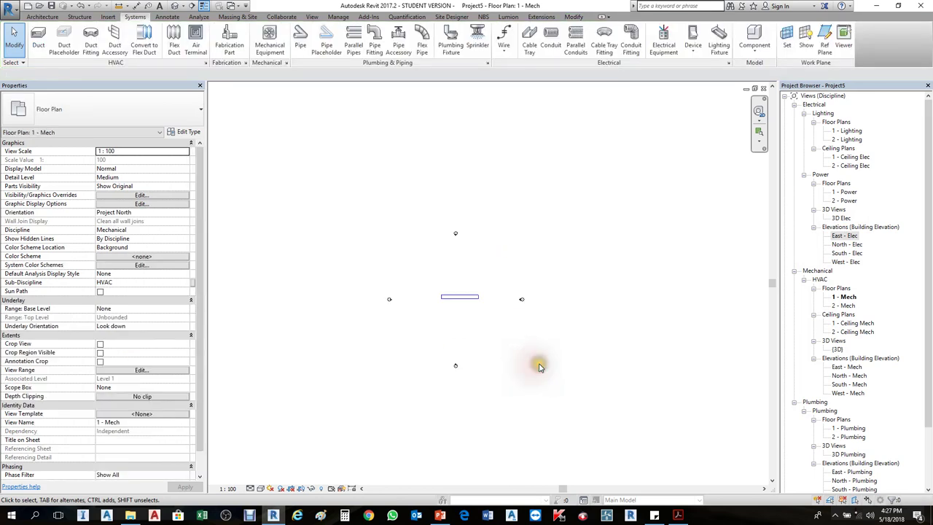
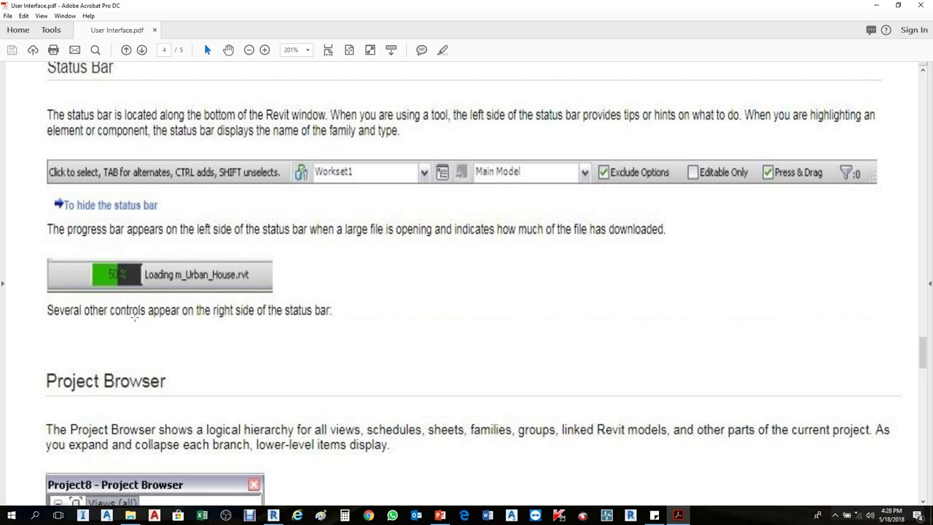
Read the Project Browser section of the User Interface PDF, including its view hierarchy and instructions for showing or hiding it
scroll(153, 357, "down", 6)
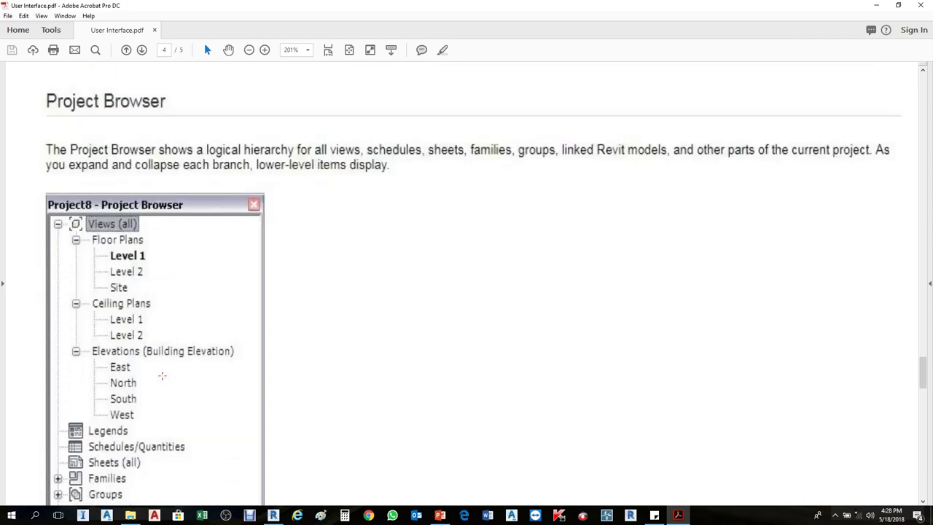
scroll(162, 375, "down", 1)
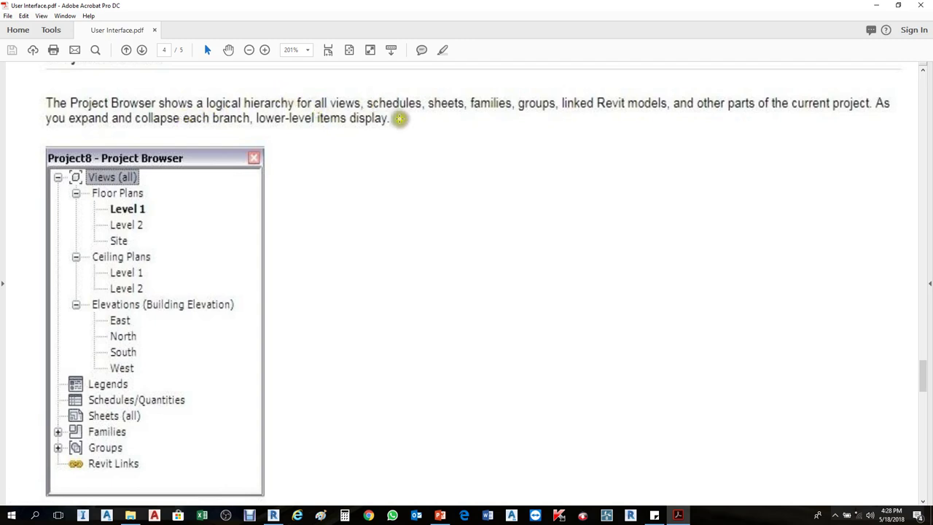
scroll(523, 113, "down", 1)
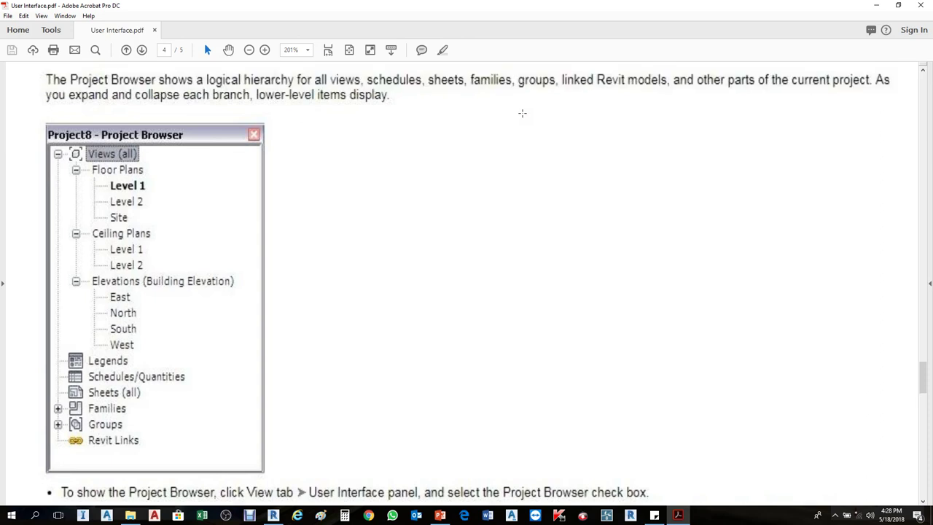
scroll(522, 113, "down", 1)
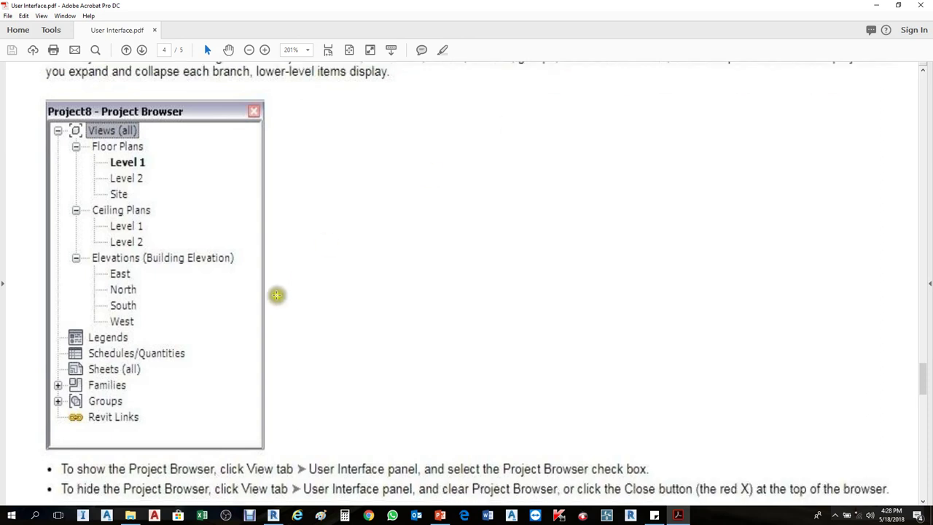
Compare the PDF's Project Browser illustration with the Project Browser in Revit, from the discipline views down to Revit Links
scroll(64, 399, "up", 2, "ctrl")
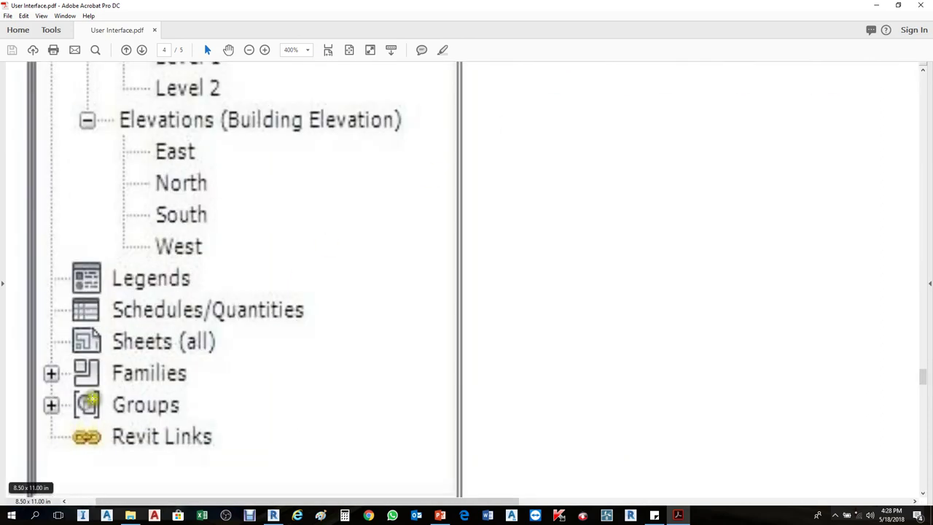
scroll(63, 399, "down", 1, "ctrl")
left_click(274, 516)
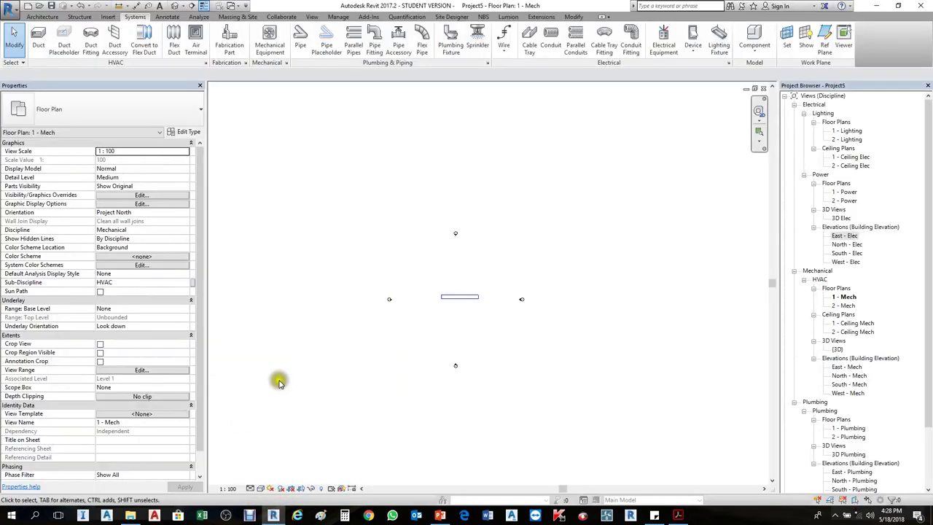
scroll(819, 423, "down", 1)
scroll(819, 418, "up", 1)
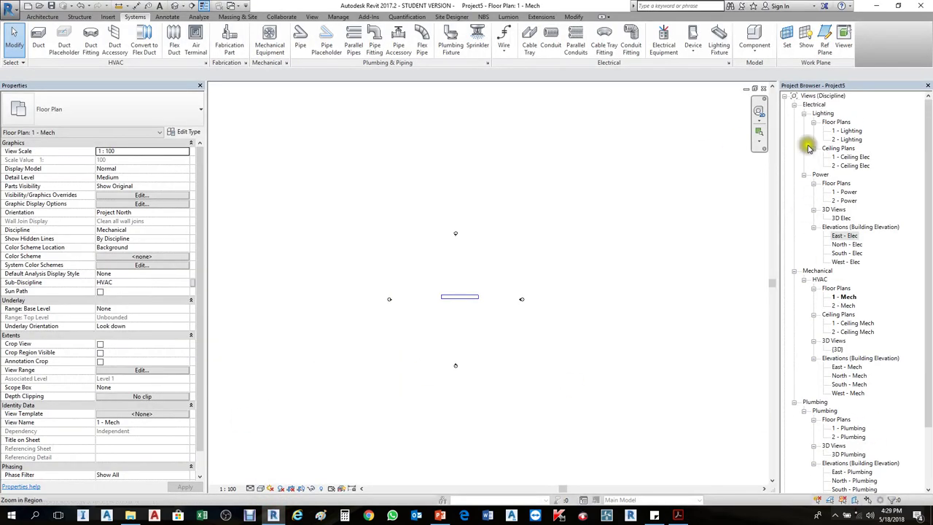
scroll(877, 299, "down", 3)
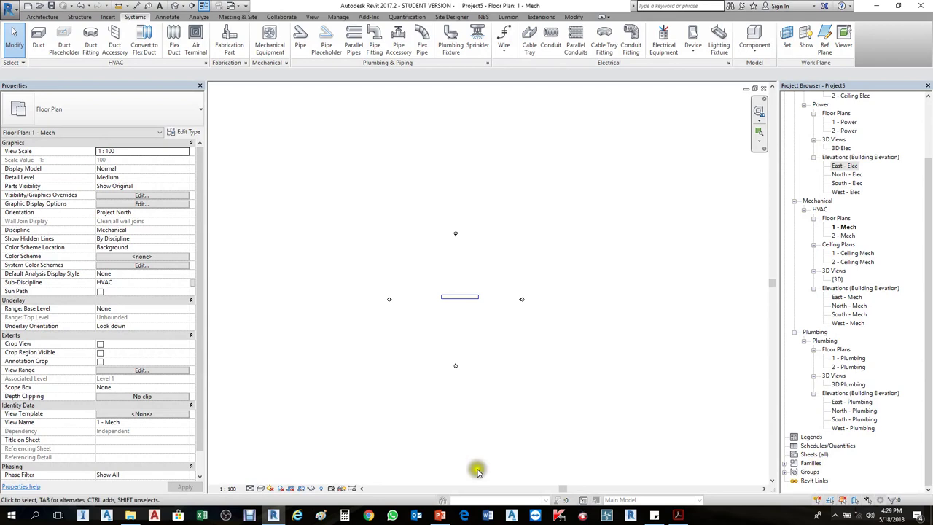
left_click(678, 515)
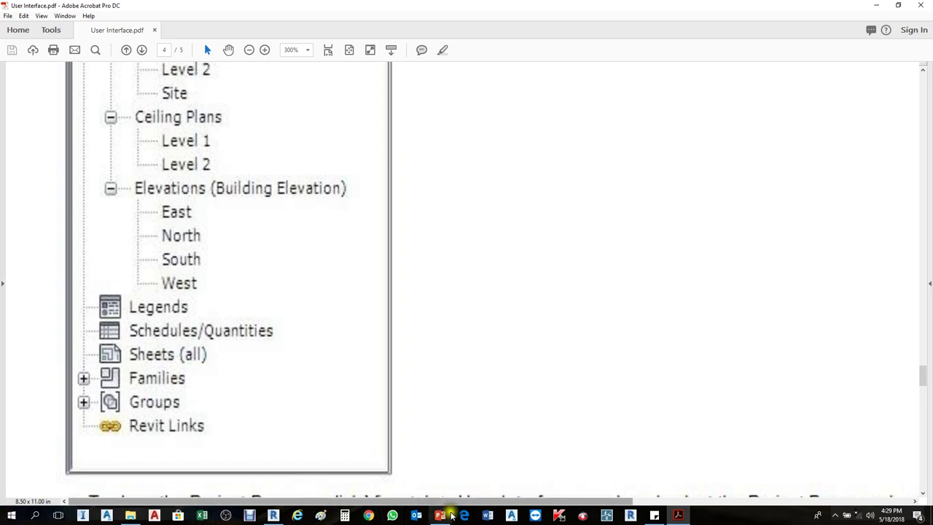
Switch to Revit and look at the Manage Links dialog for Revit links, closing it without adding anything
left_click(273, 516)
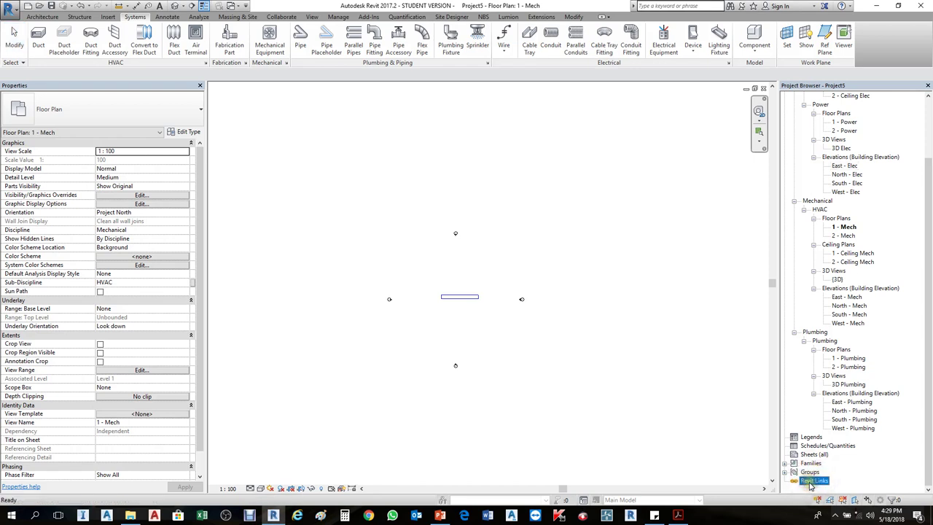
left_click(339, 16)
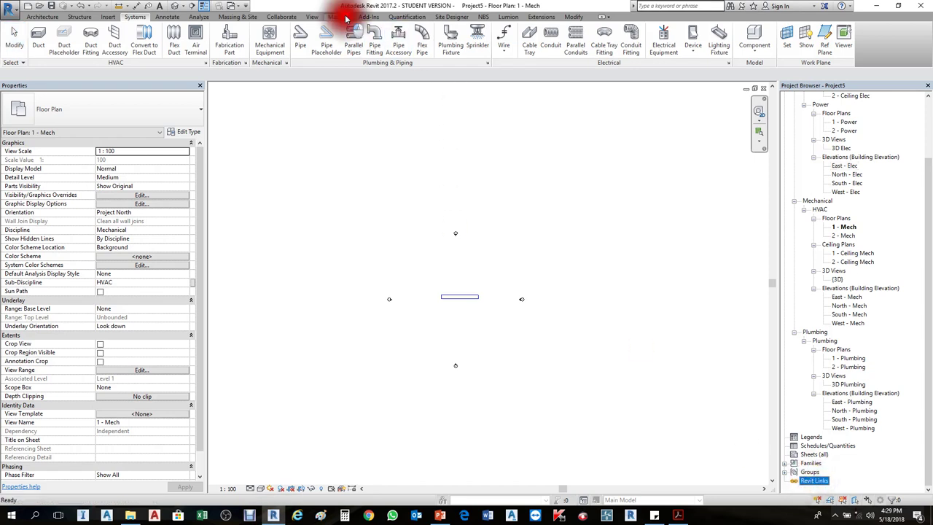
left_click(632, 43)
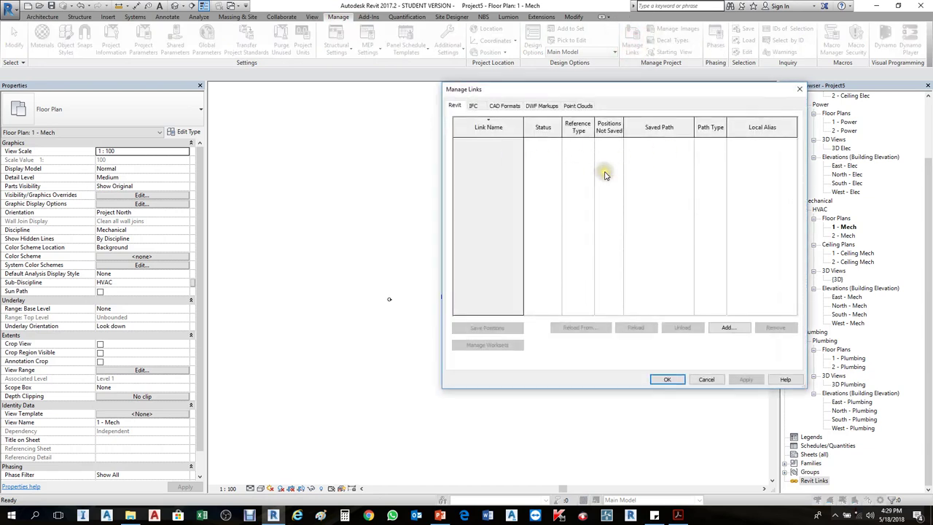
left_click(800, 93)
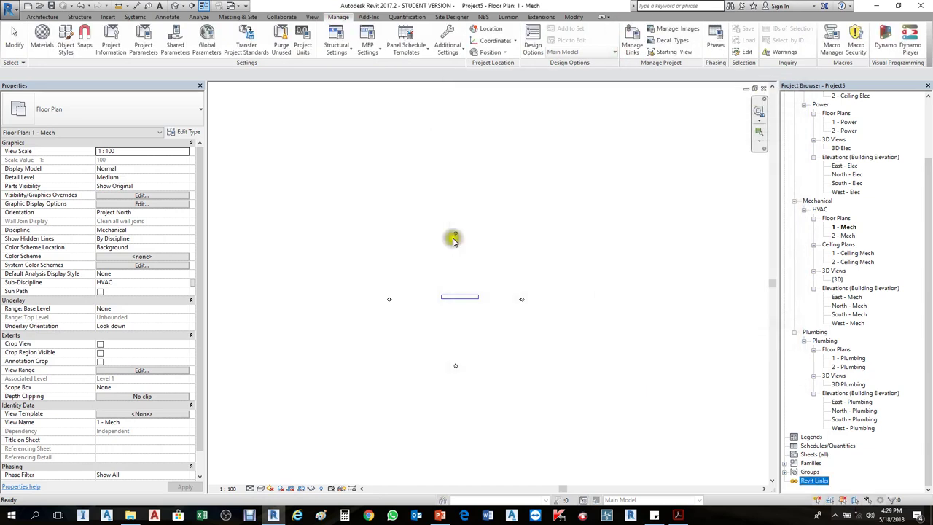
left_click(392, 377)
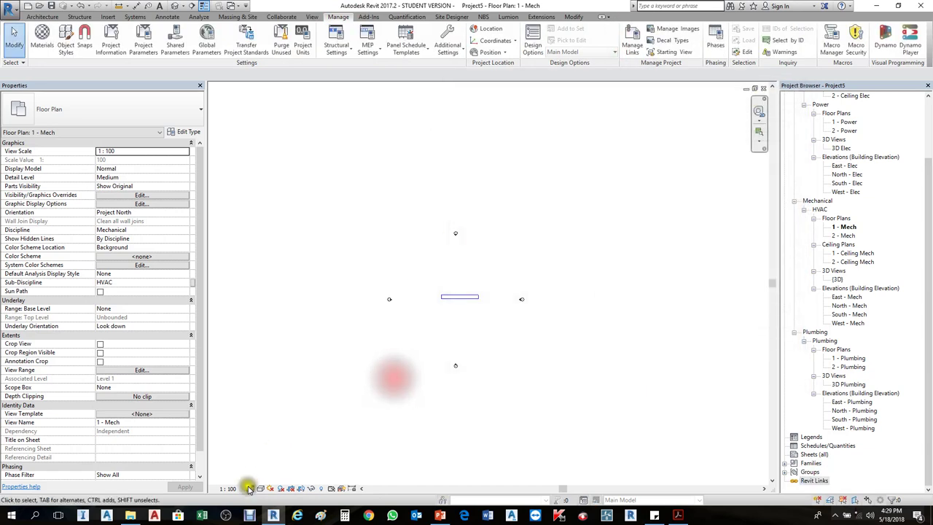
Read the Properties Palette section of the User Interface PDF and compare it with the properties of the duct selected in Revit
left_click(678, 515)
scroll(275, 319, "down", 5)
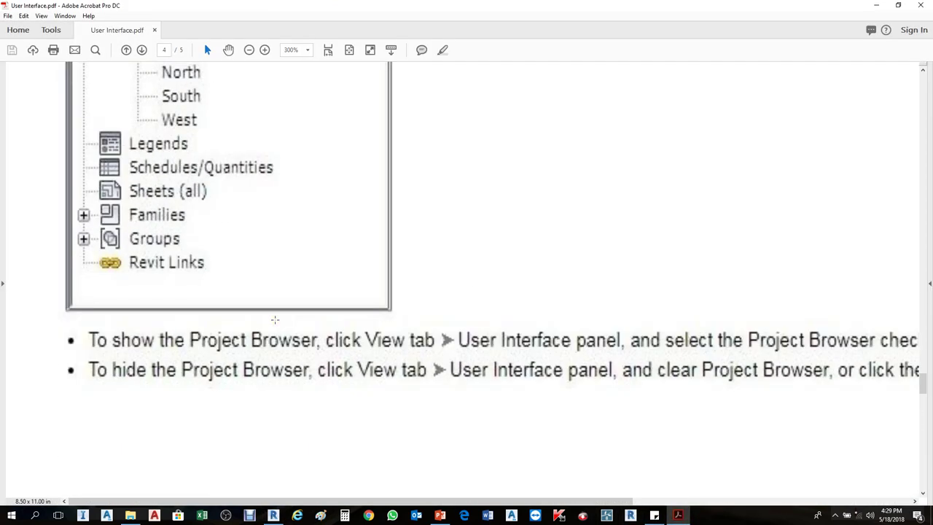
scroll(275, 319, "down", 3, "ctrl")
scroll(272, 318, "down", 8)
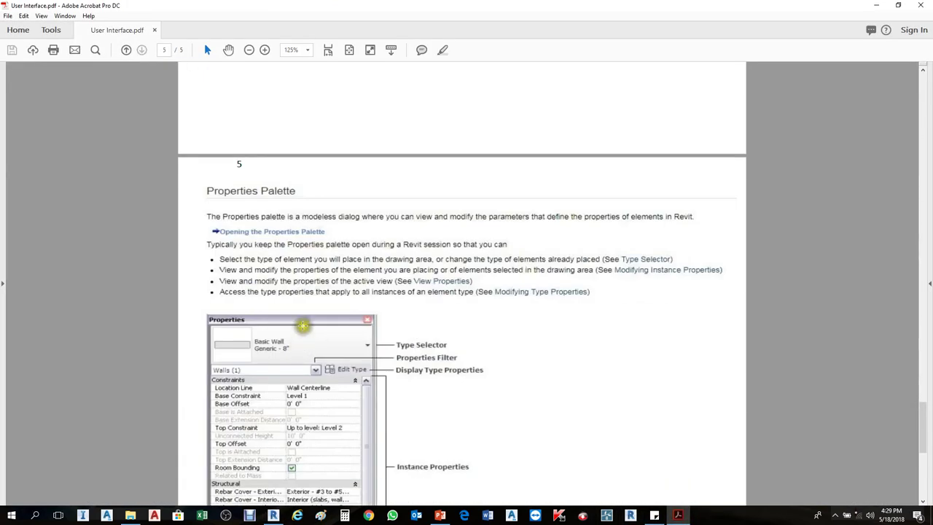
scroll(297, 237, "down", 2)
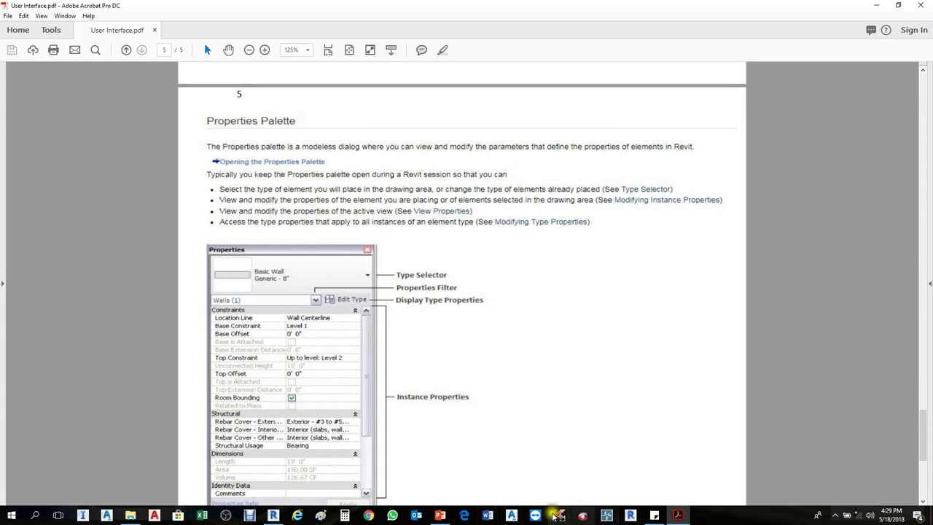
left_click(273, 515)
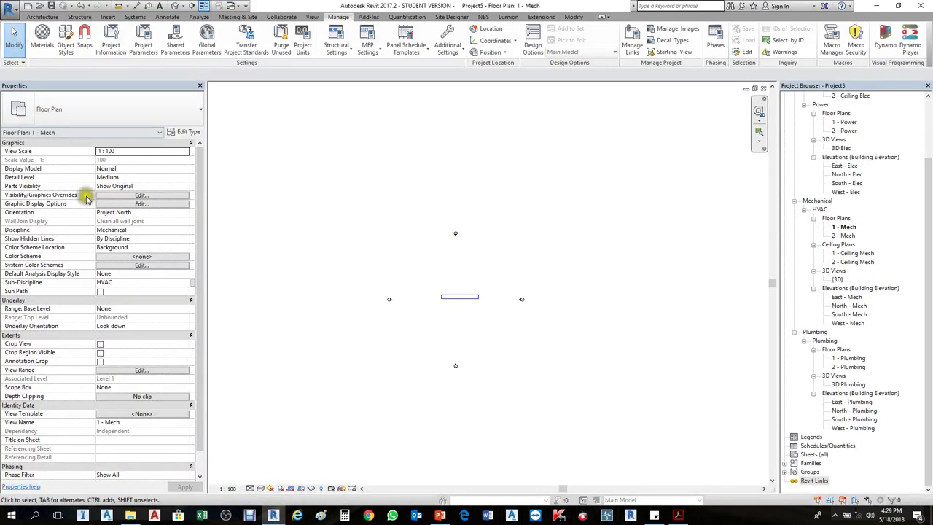
left_click(451, 296)
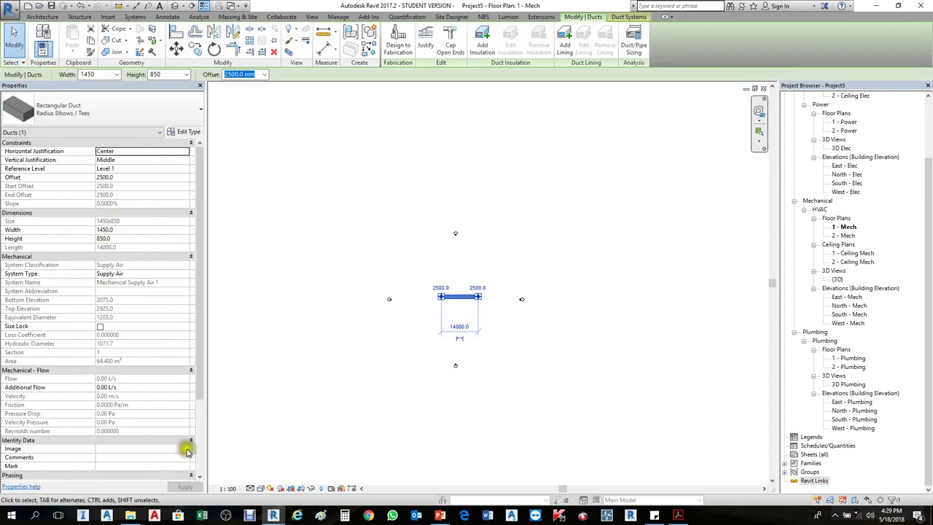
Return to page 1 of the User Interface PDF and examine the Type Selector and Properties Palette in the interface diagram
left_click(678, 515)
scroll(370, 371, "down", 1, "ctrl")
scroll(370, 311, "up", 15)
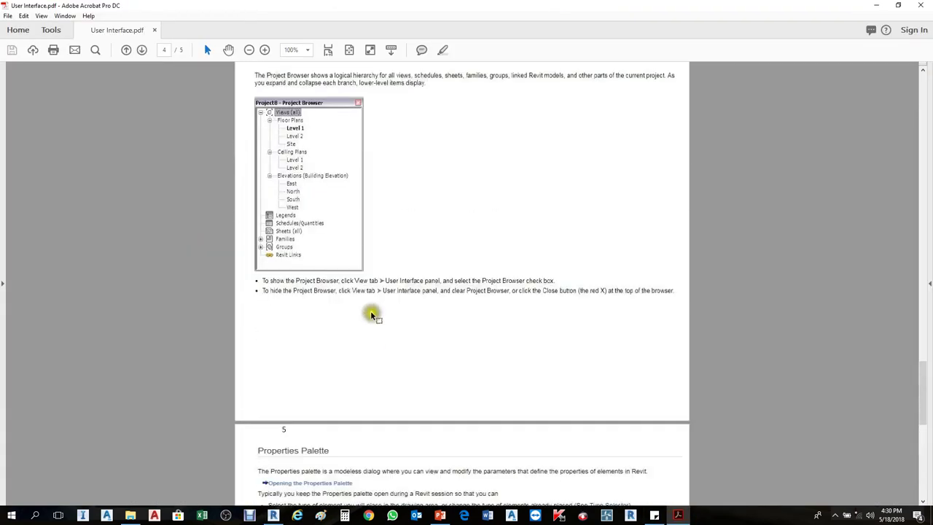
scroll(370, 314, "up", 20)
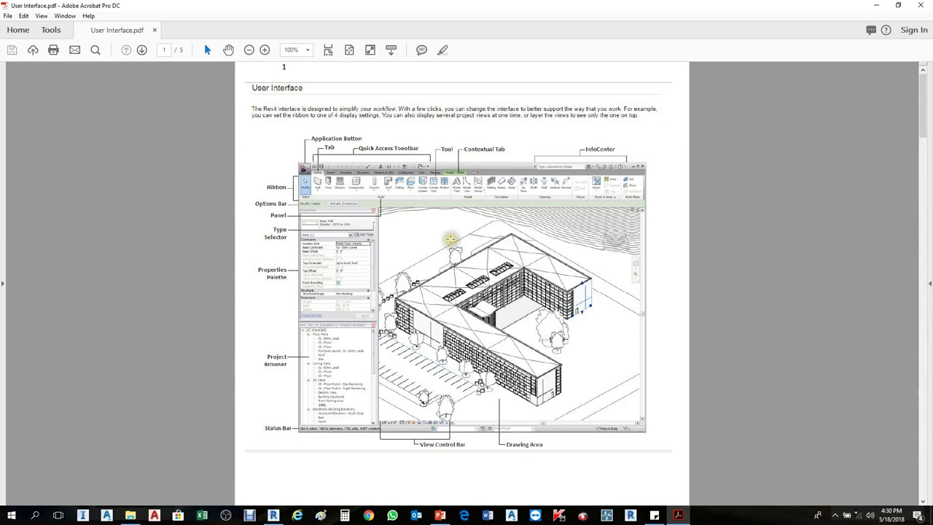
scroll(336, 264, "up", 2, "ctrl")
scroll(285, 232, "up", 1, "ctrl")
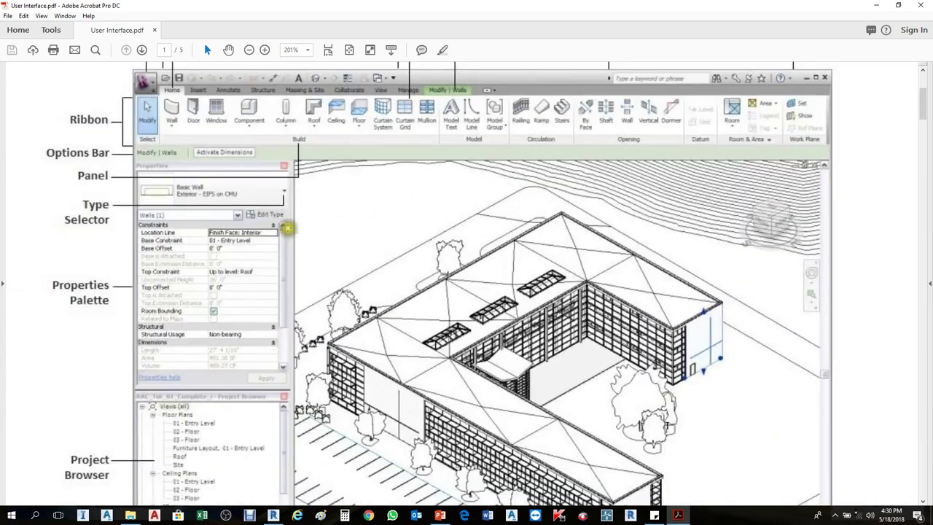
scroll(277, 234, "down", 1, "ctrl")
scroll(278, 234, "up", 1, "ctrl")
scroll(305, 230, "down", 1)
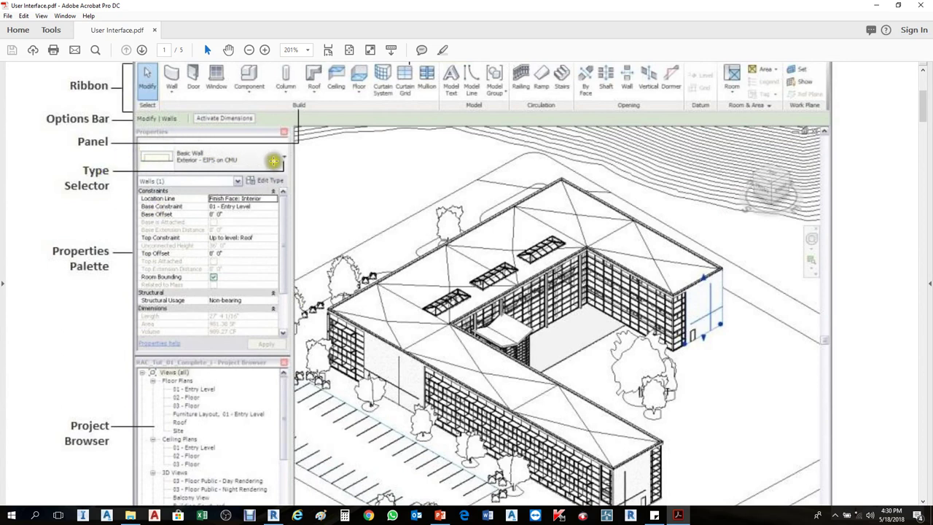
Switch to Revit and change the rectangular duct in the 1 - Mech plan to the Round Duct type Taps / Short Radius
left_click(274, 515)
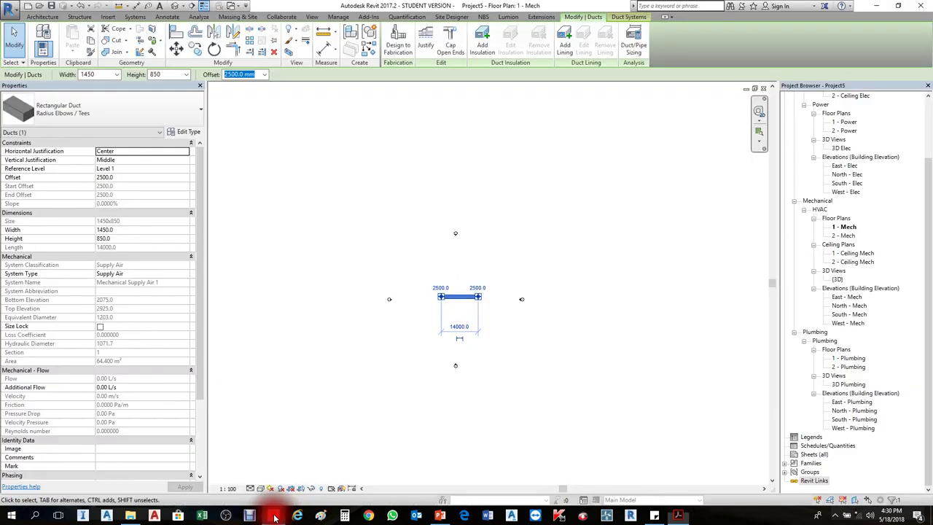
left_click(549, 331)
scroll(441, 294, "up", 3)
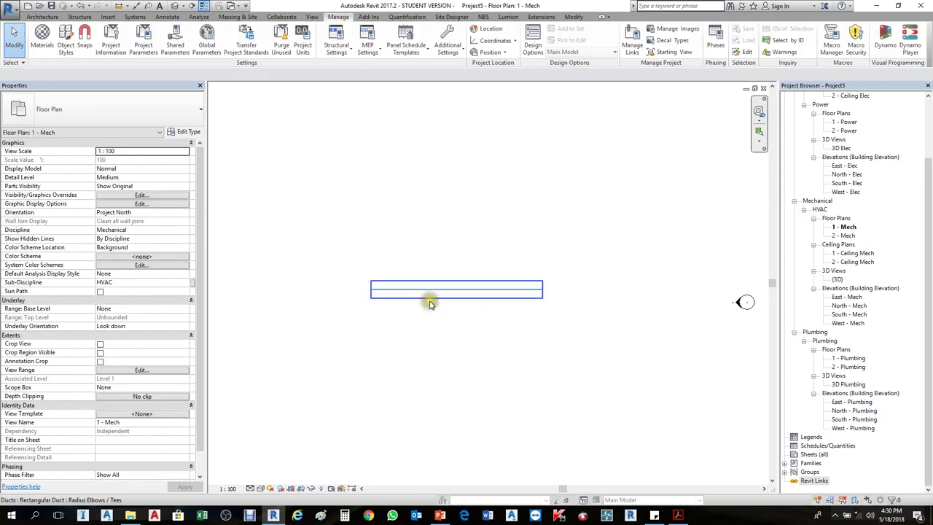
scroll(430, 305, "down", 1)
left_click(427, 303)
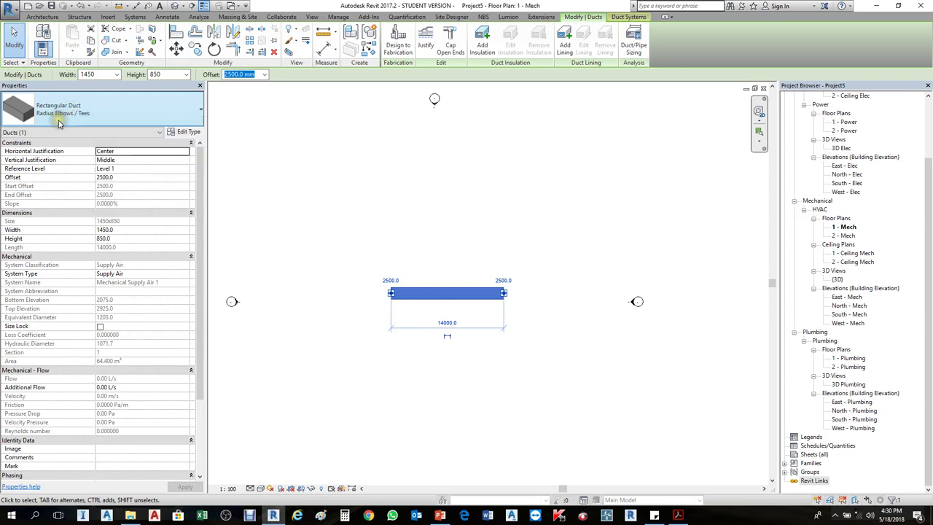
left_click(184, 104)
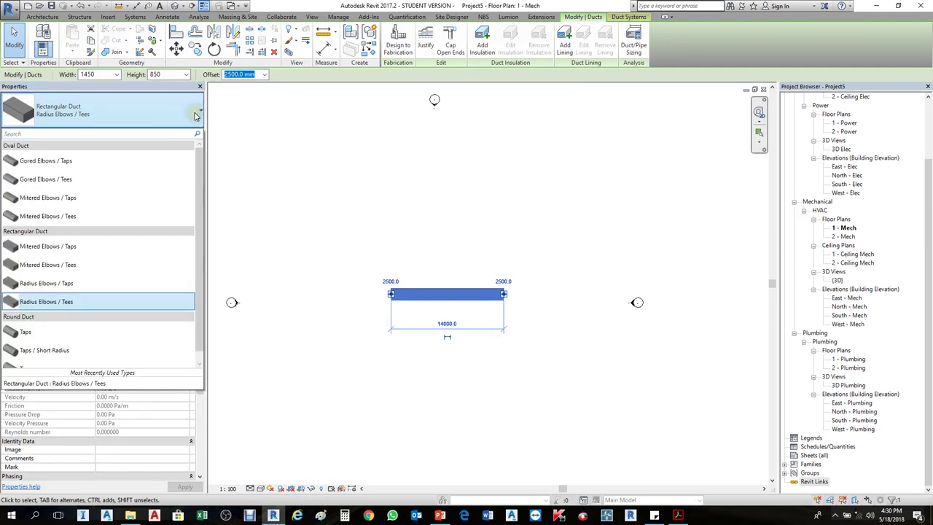
scroll(36, 298, "down", 1)
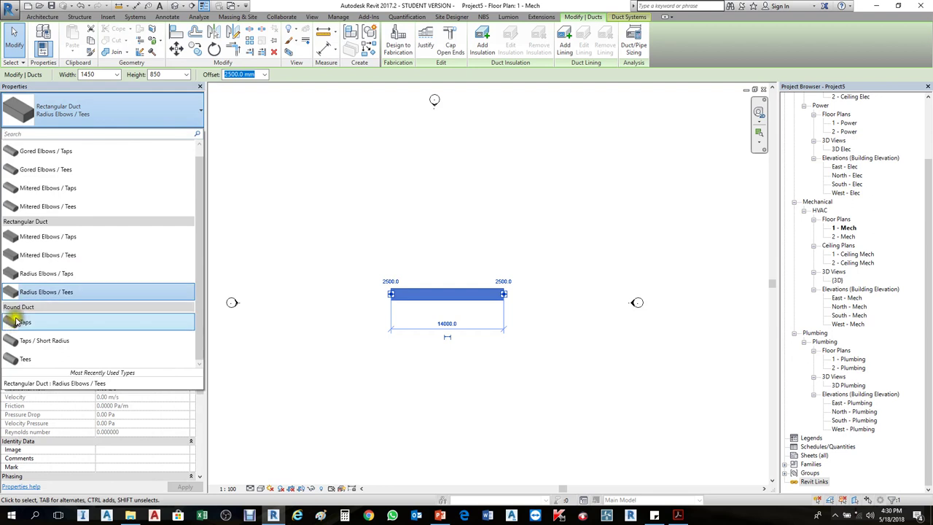
left_click(53, 348)
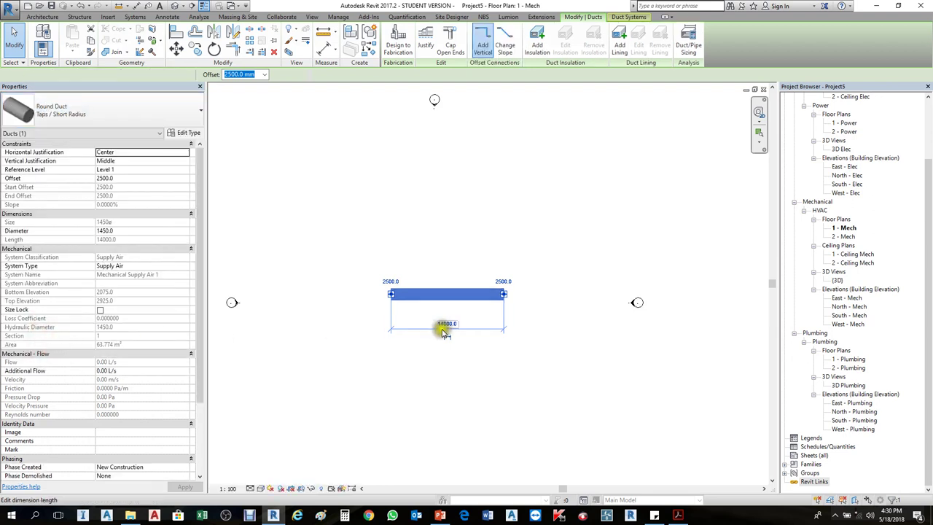
left_click(141, 108)
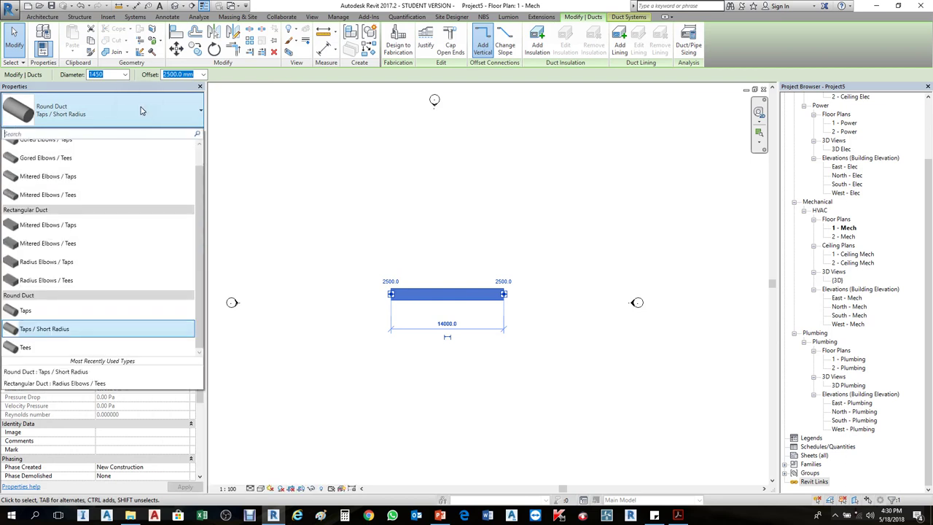
left_click(142, 109)
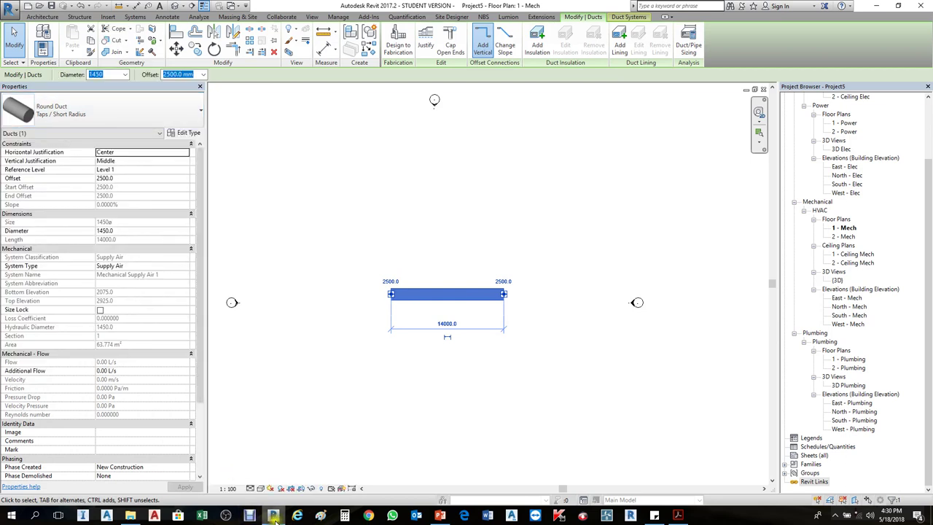
Switch to the User Interface PDF and examine the Status Bar, View Control Bar, Drawing Area and InfoCenter labels in the diagram
left_click(681, 516)
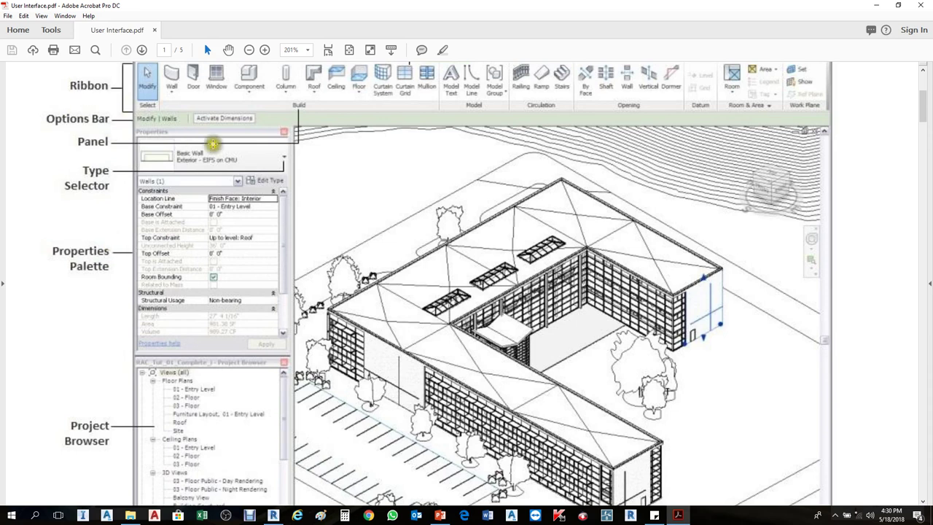
scroll(186, 269, "down", 5)
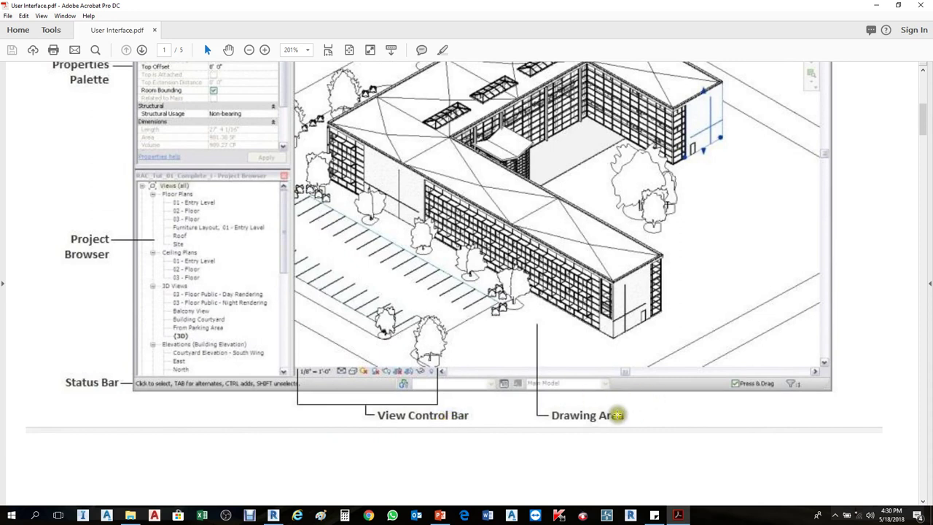
left_click_drag(301, 518, 274, 518)
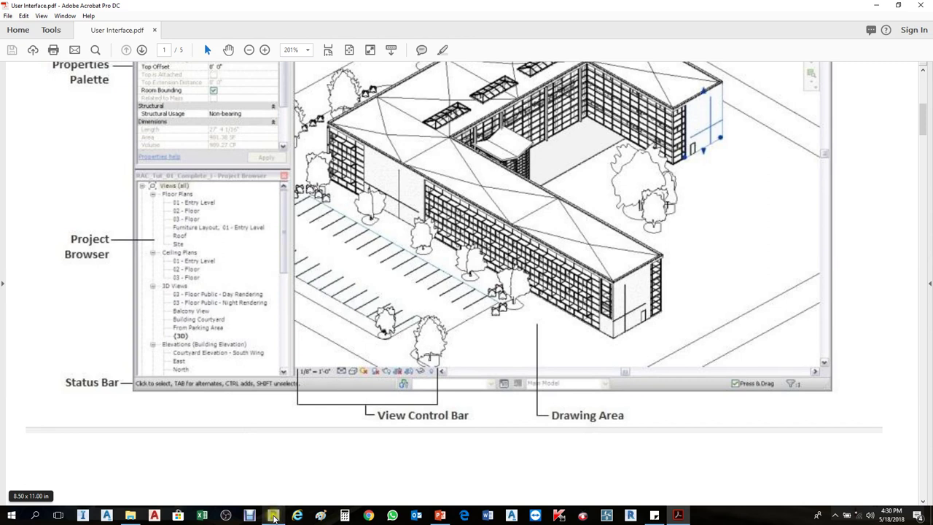
mouse_move(271, 516)
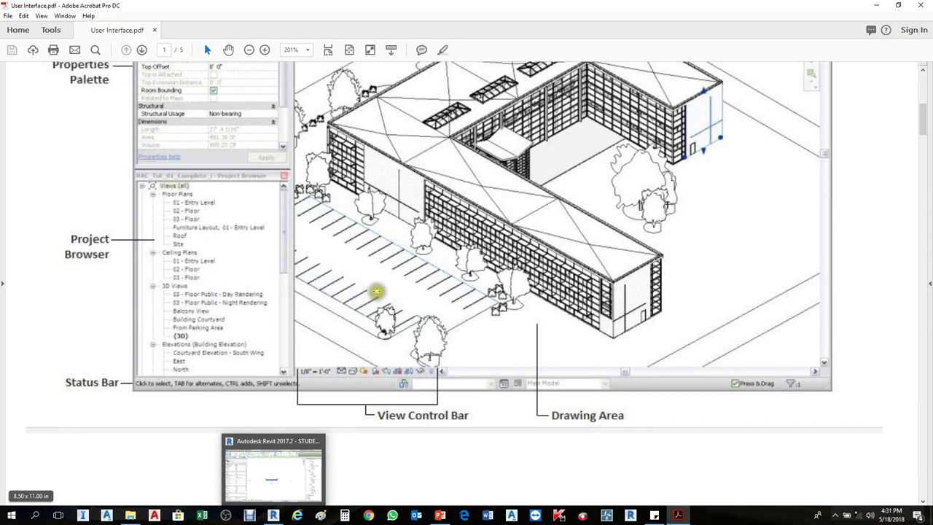
scroll(598, 328, "up", 4)
scroll(610, 285, "up", 3)
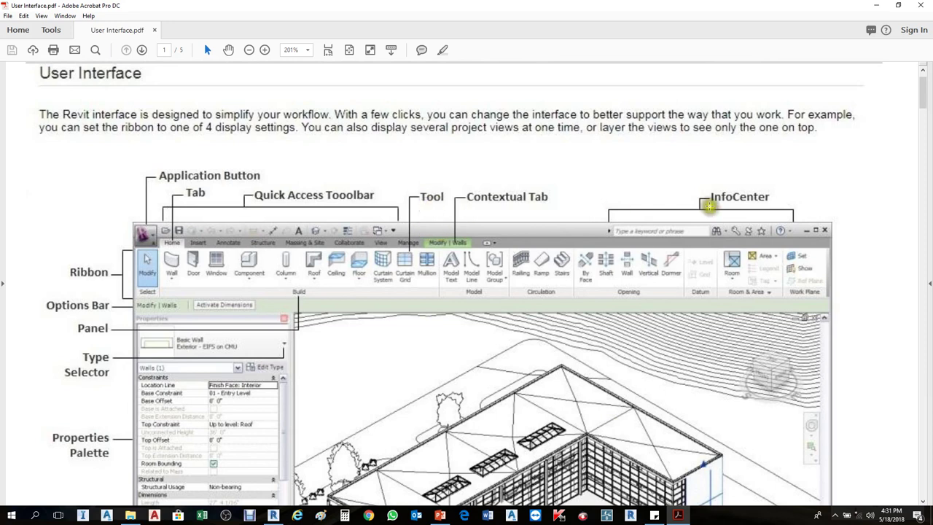
Switch to Revit, deselect the duct and examine the tools on the ribbon tabs, including Systems, Analyze, Collaborate, NBS, Modify, Architecture and Structure
left_click(877, 5)
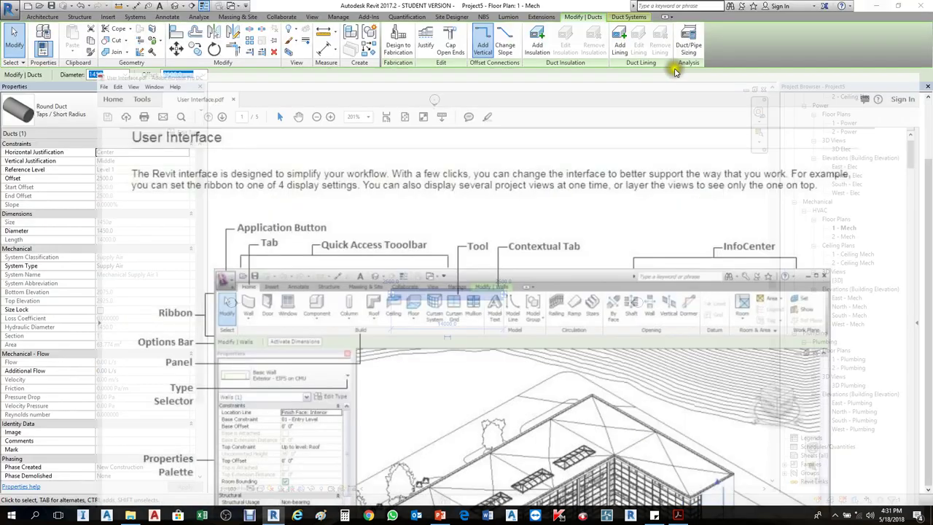
left_click(507, 162)
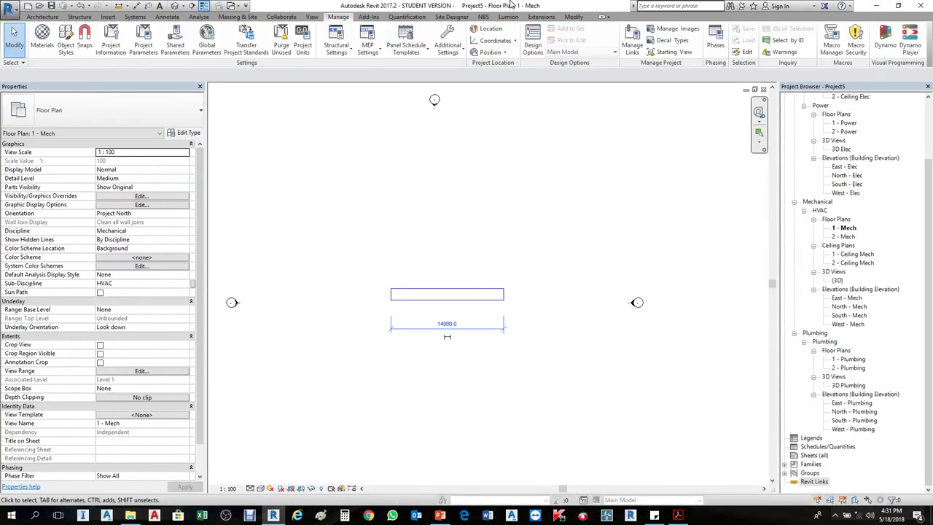
left_click(80, 16)
left_click(108, 16)
left_click(135, 16)
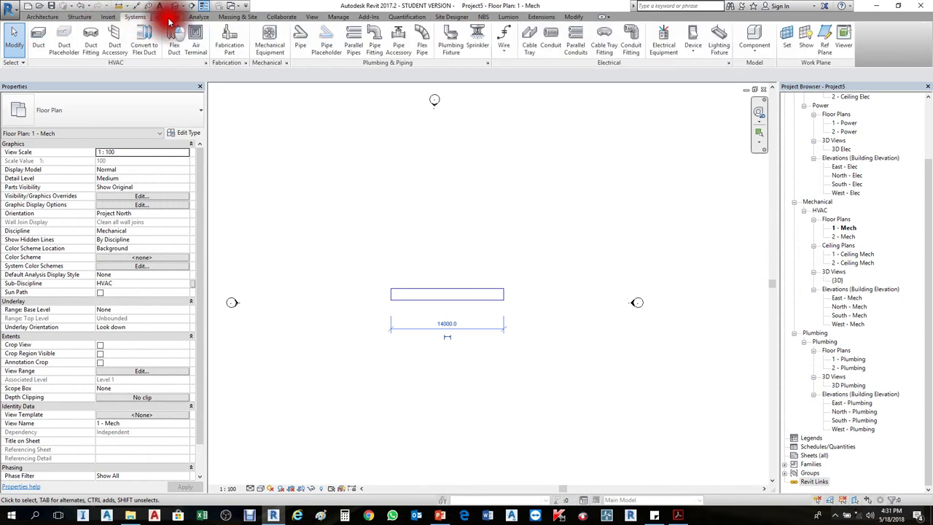
left_click(167, 16)
left_click(208, 16)
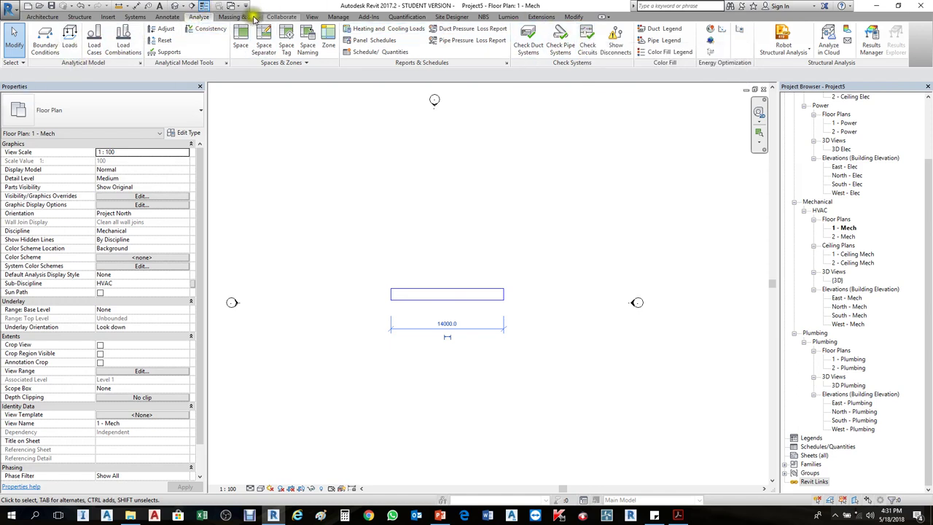
left_click(282, 16)
left_click(480, 17)
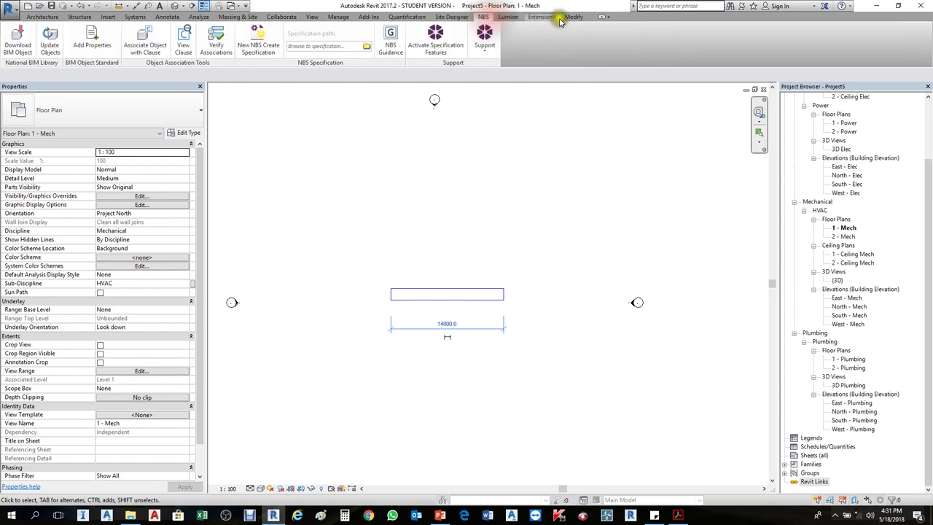
left_click(572, 16)
left_click(42, 16)
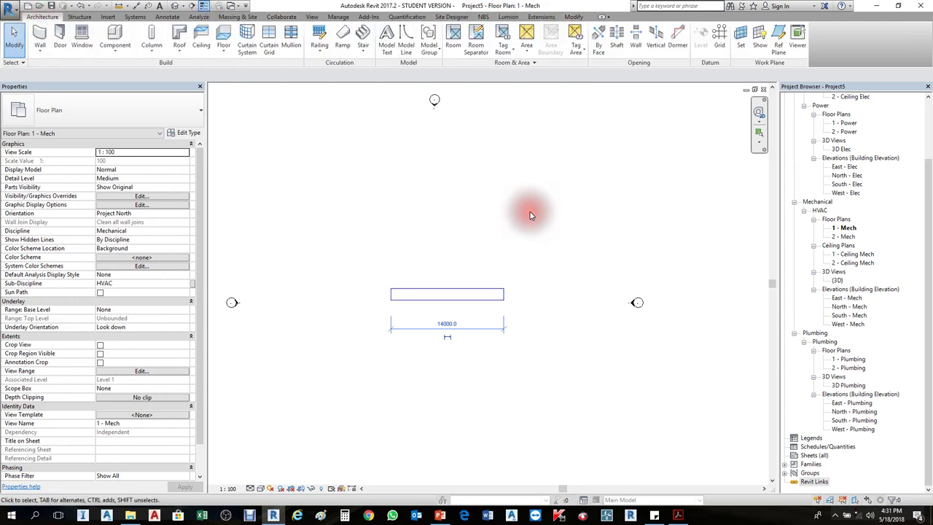
left_click(45, 14)
left_click(80, 17)
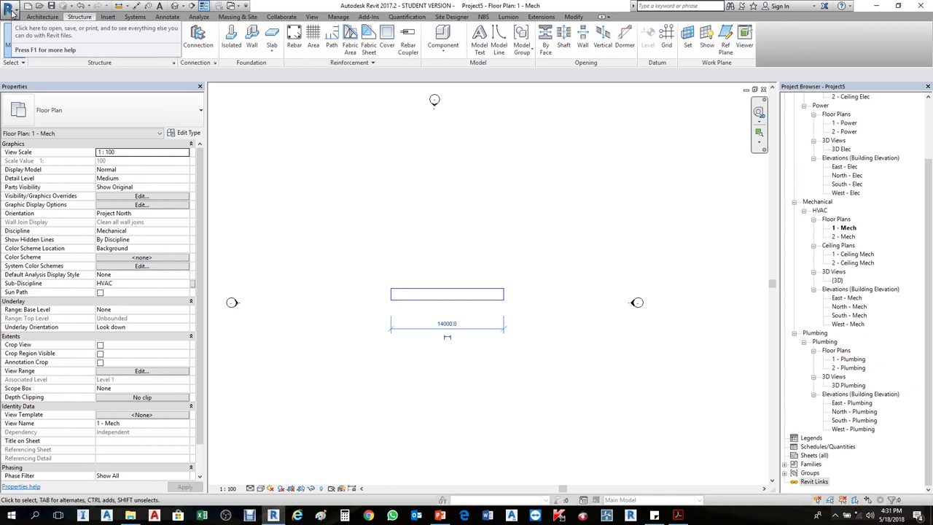
Turn off Architecture tab and tools and Structure tab and tools in the User Interface options
left_click(10, 11)
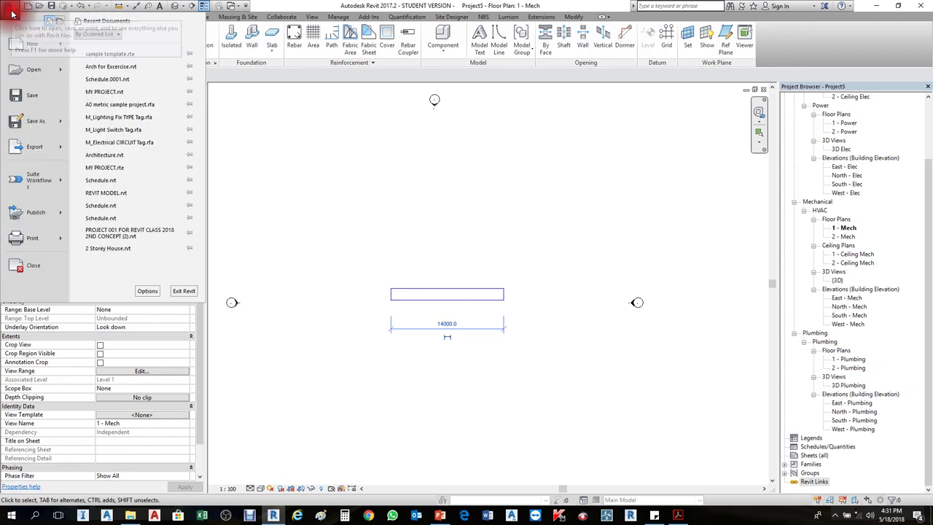
left_click(148, 292)
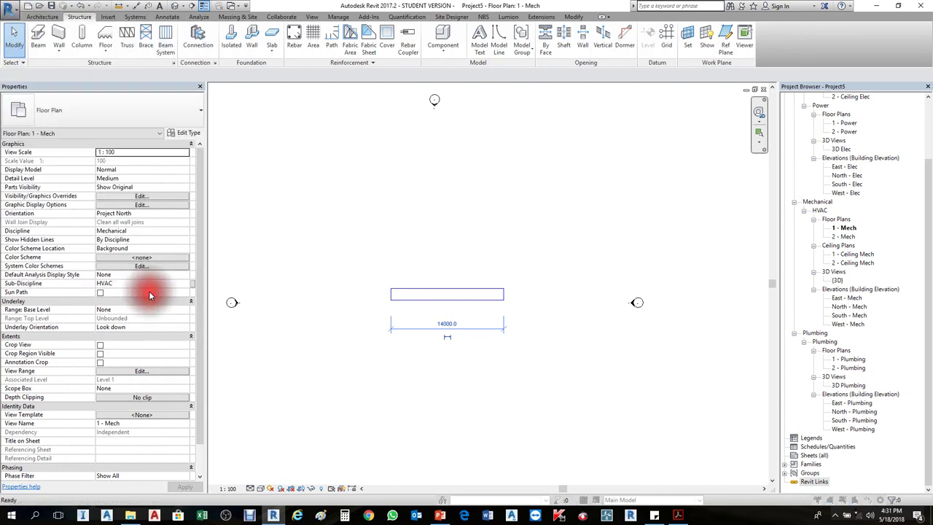
left_click_drag(485, 105, 484, 134)
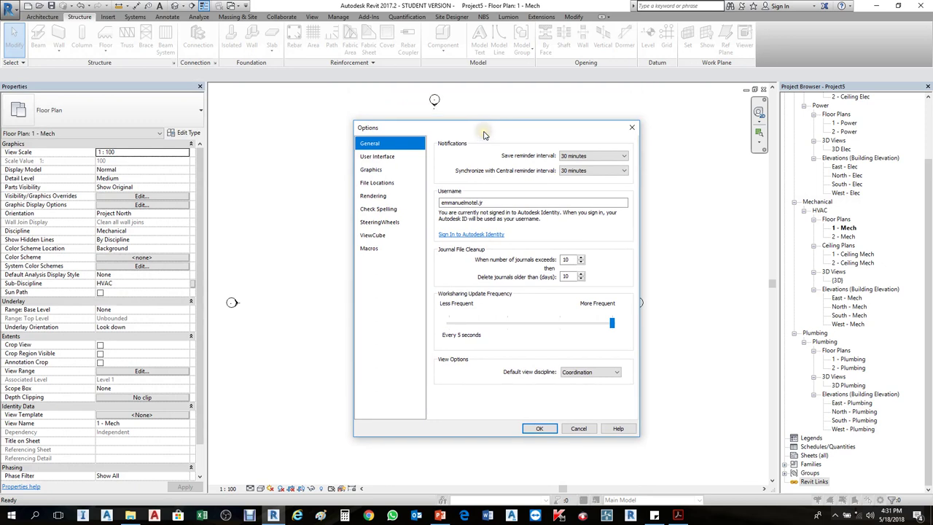
left_click(386, 158)
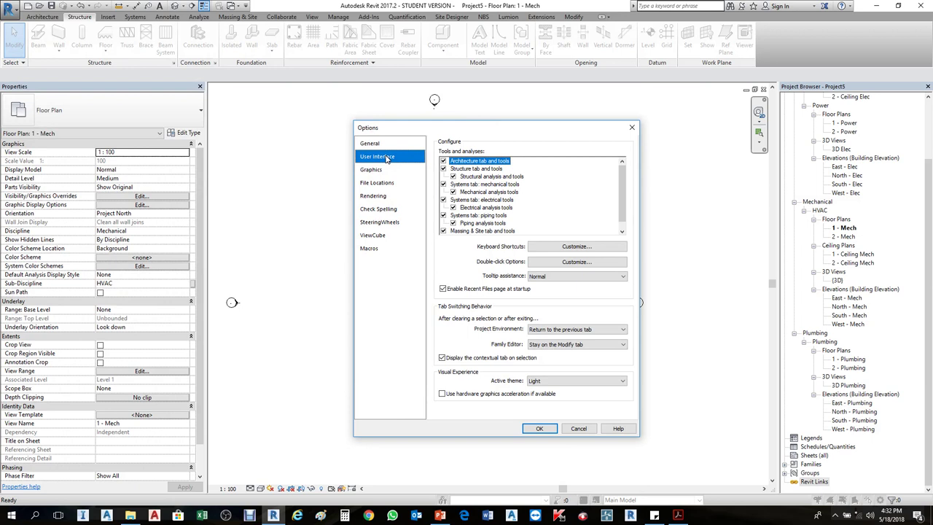
left_click(483, 169)
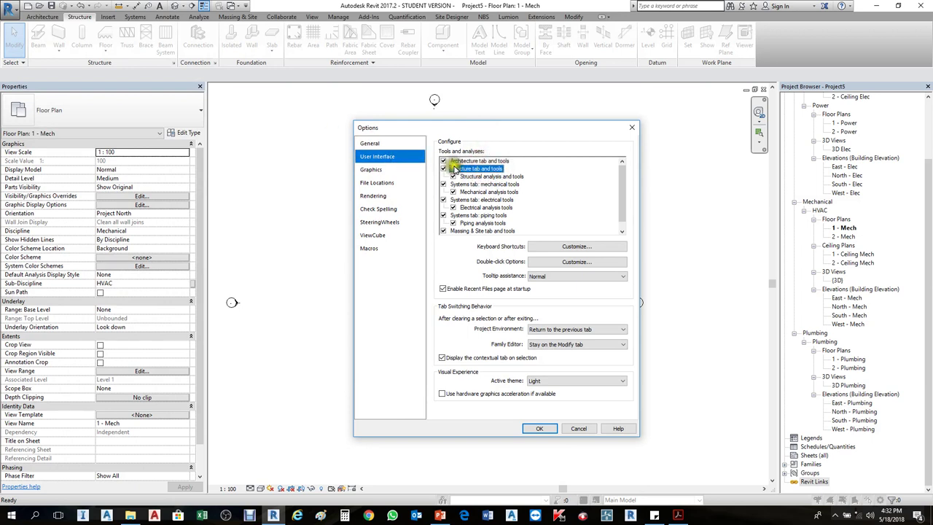
left_click(474, 161)
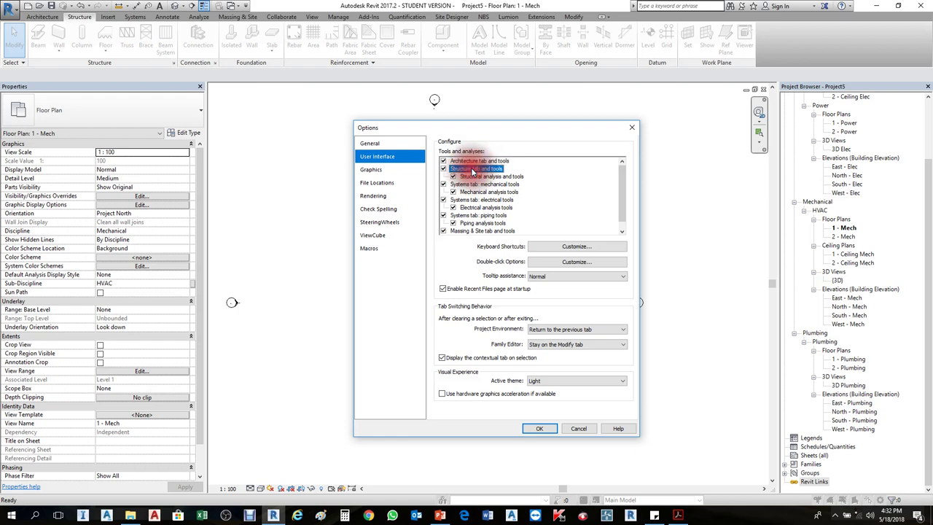
left_click(471, 169)
left_click(444, 161)
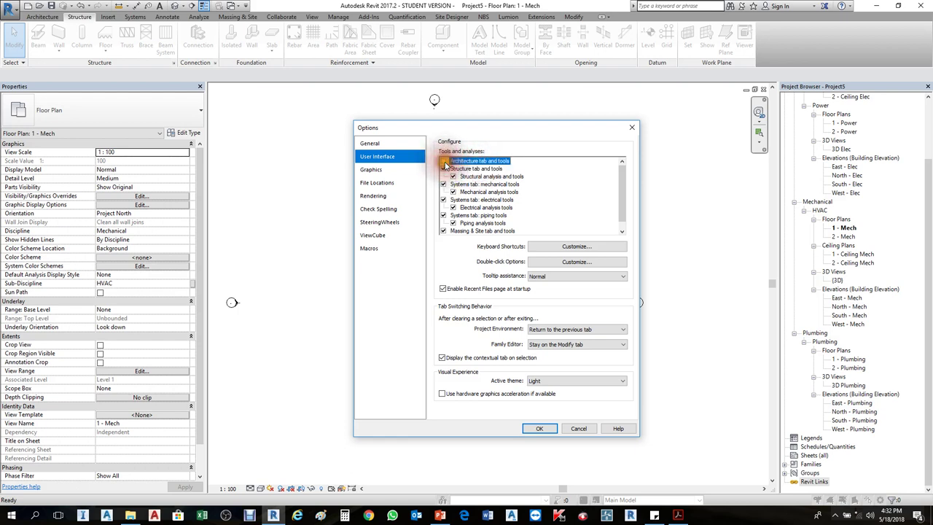
left_click(443, 168)
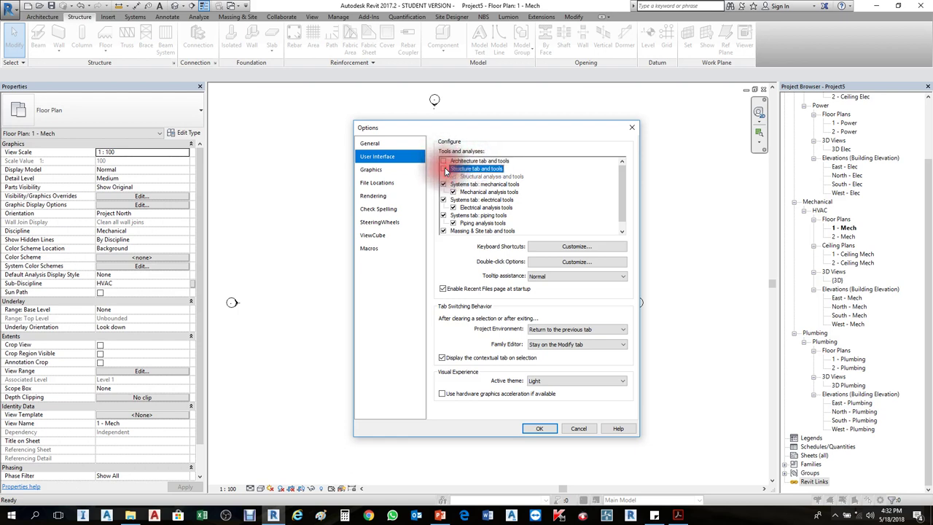
left_click(539, 428)
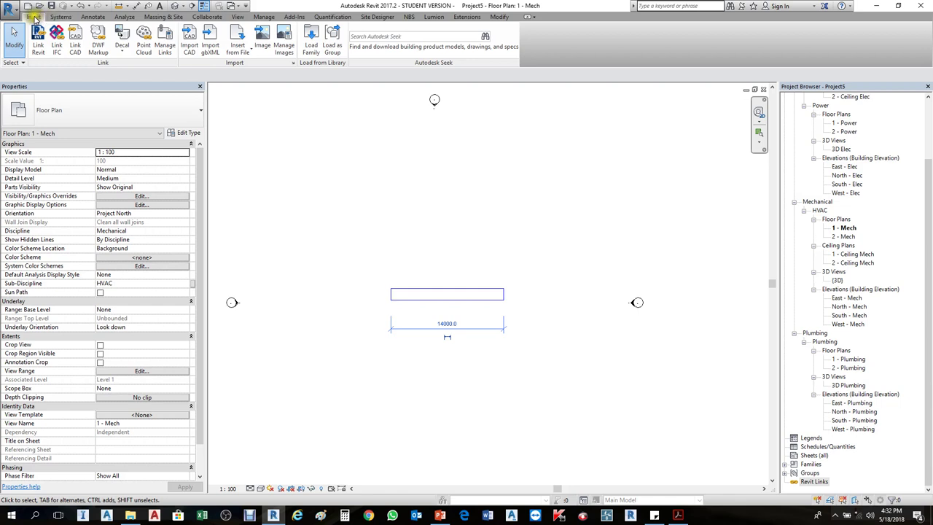
Examine the Systems, Annotate and Insert tabs in the shortened ribbon
left_click(60, 17)
left_click(92, 17)
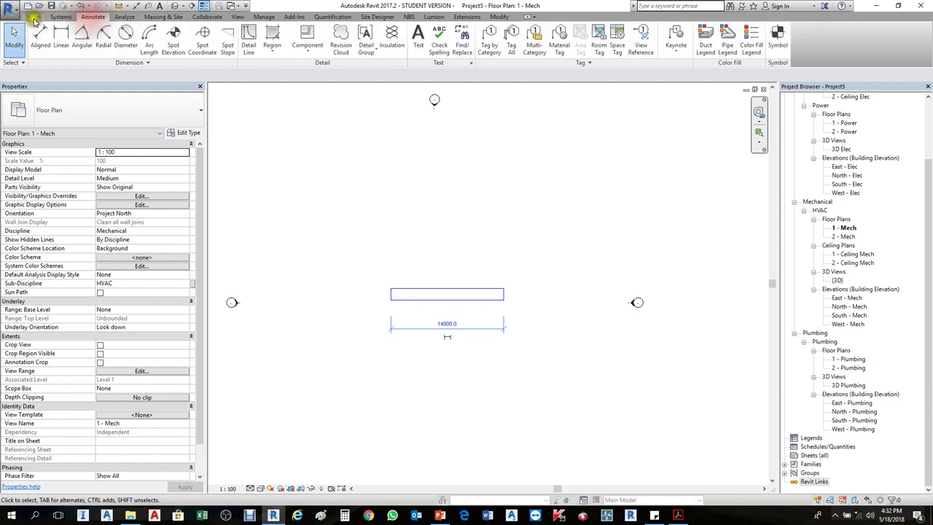
left_click(34, 17)
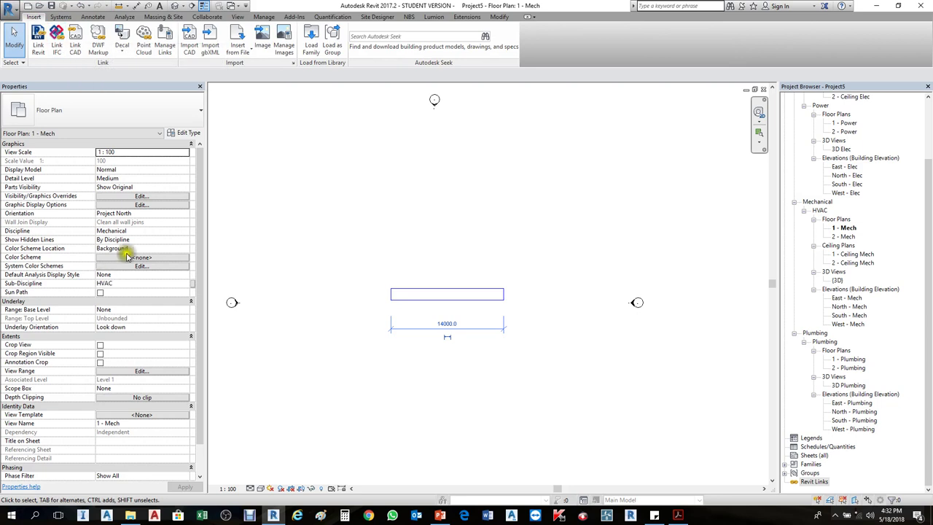
Turn Architecture tab and tools and Structure tab and tools back on in the User Interface options
left_click(13, 7)
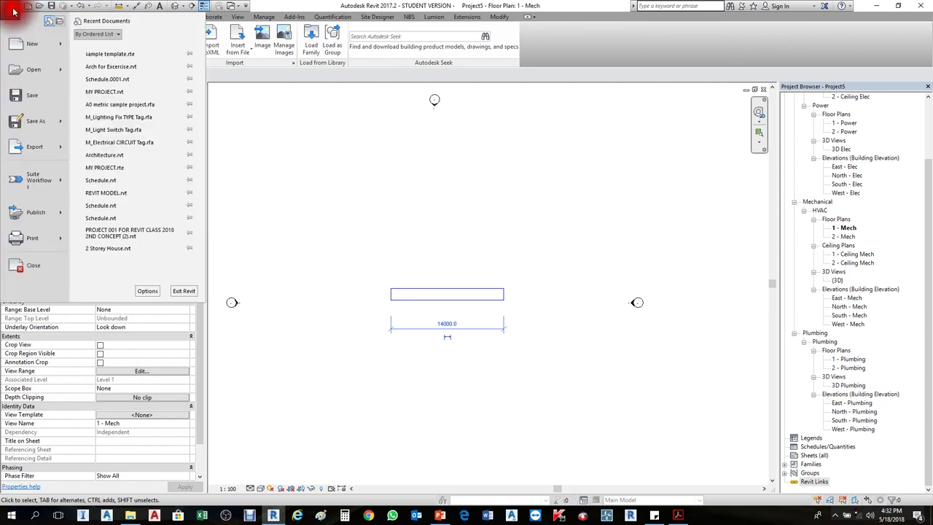
left_click(146, 291)
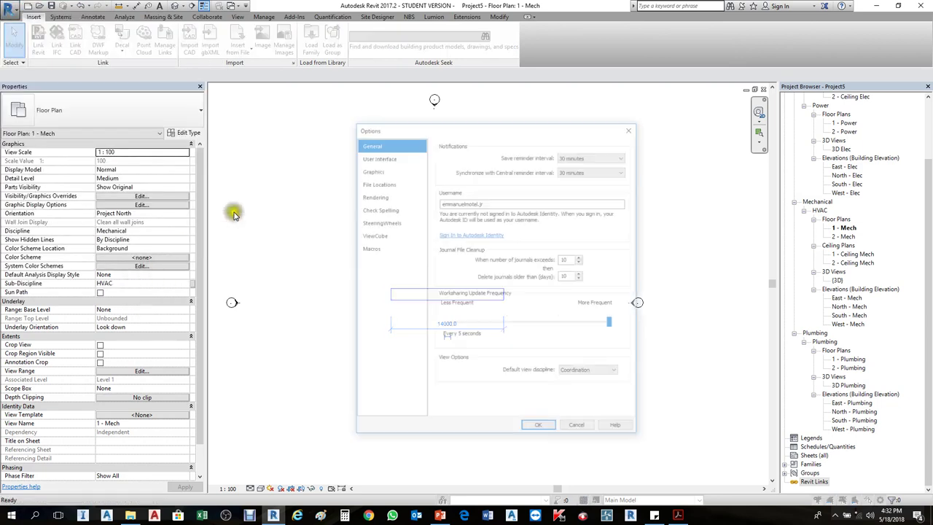
left_click(383, 157)
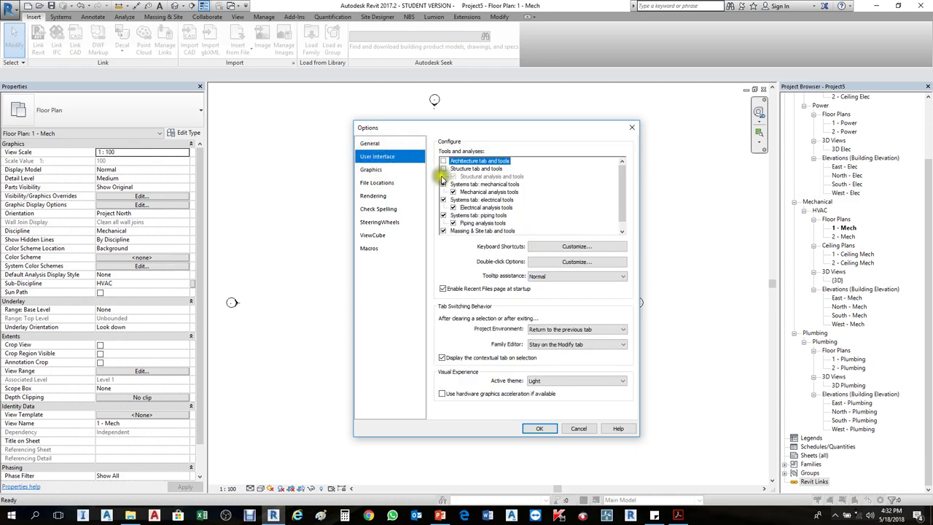
left_click(444, 161)
left_click(444, 168)
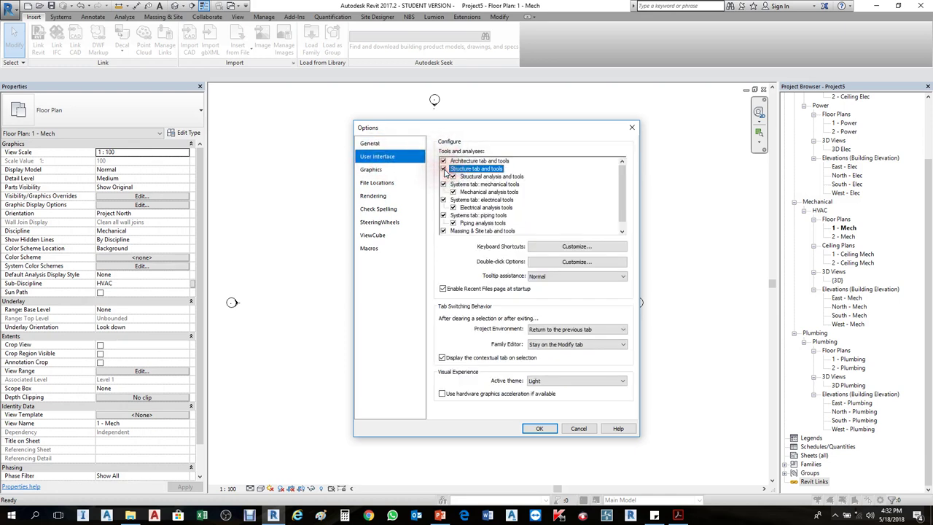
left_click(539, 428)
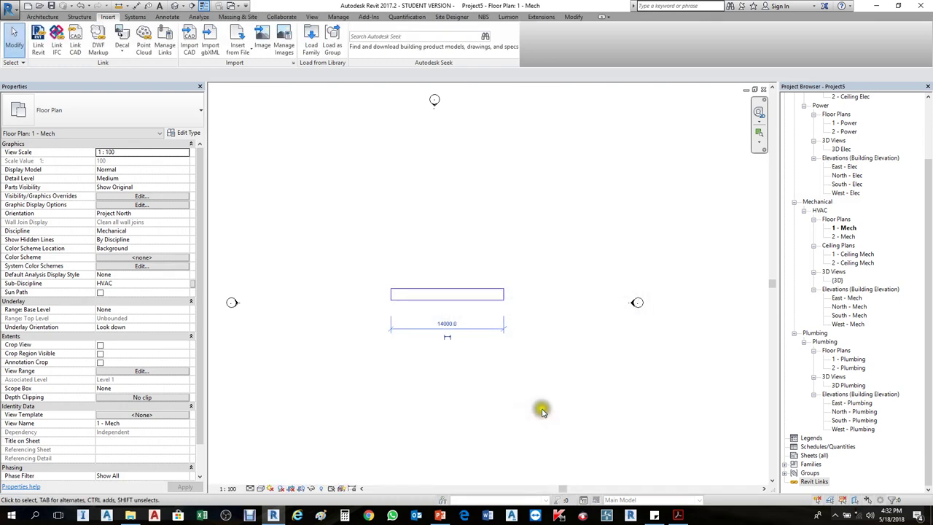
Check the tools on the restored Architecture and Structure ribbon tabs, ending on Architecture
left_click(44, 16)
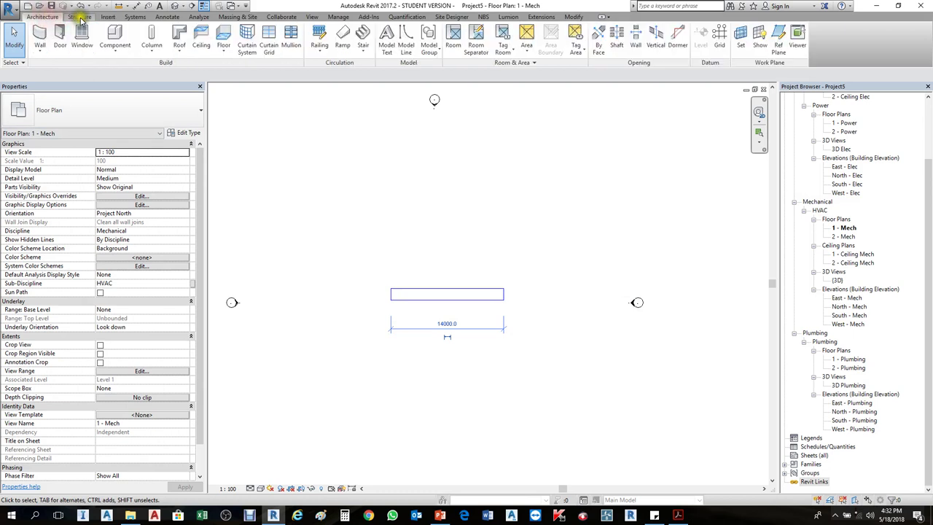
left_click(81, 18)
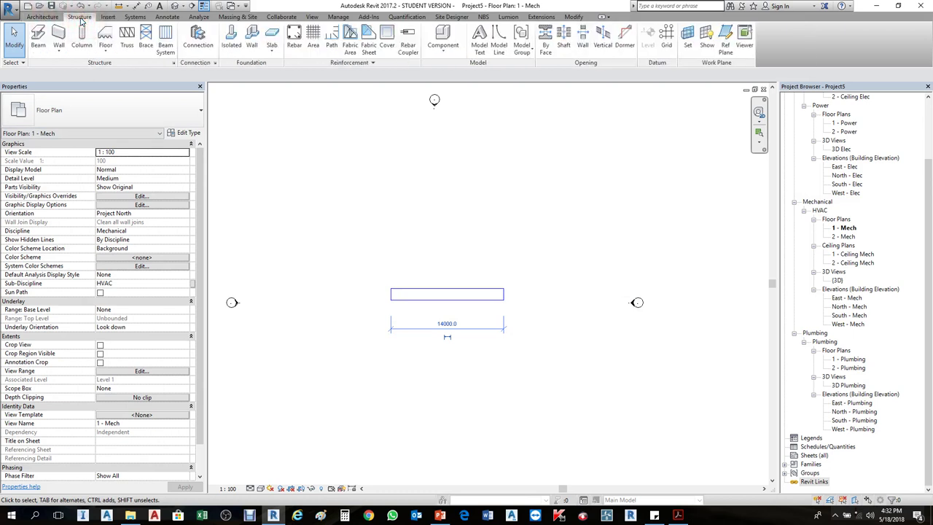
left_click(44, 17)
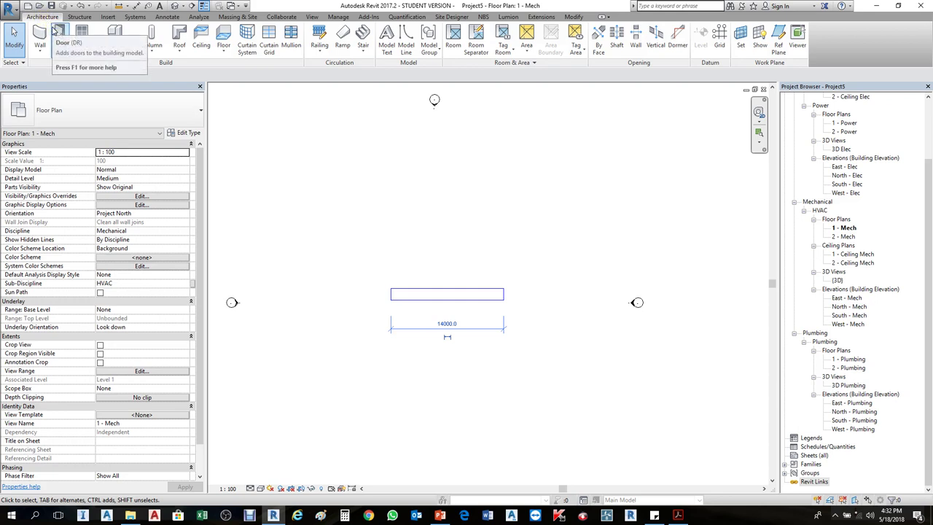
Move the Architecture ribbon tab behind Structure and on to between Insert and Systems
left_click(42, 17)
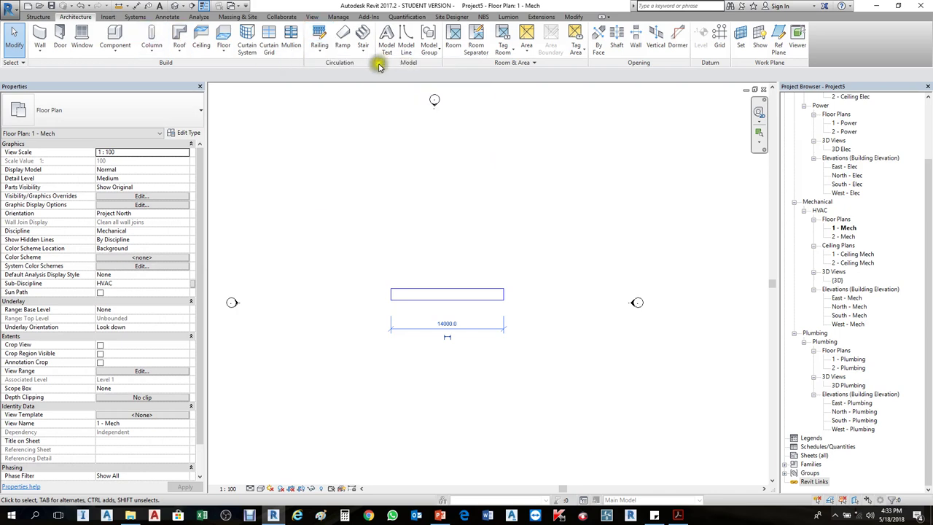
left_click(74, 18)
mouse_move(73, 19)
left_mouse_down()
mouse_move(51, 18)
mouse_move(286, 26)
mouse_move(323, 11)
mouse_move(100, 21)
mouse_move(85, 12)
mouse_move(97, 21)
left_mouse_up()
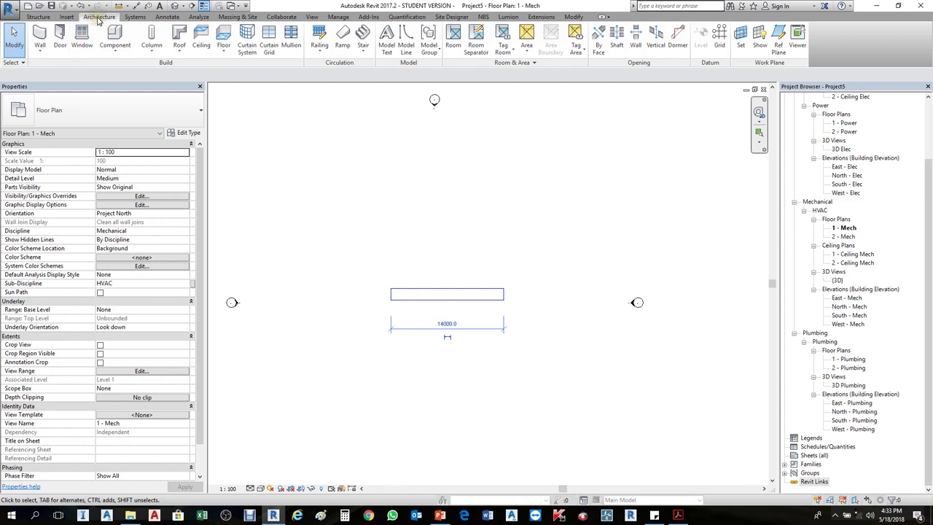
Return the Architecture ribbon tab to its original place ahead of Structure
left_click(98, 19)
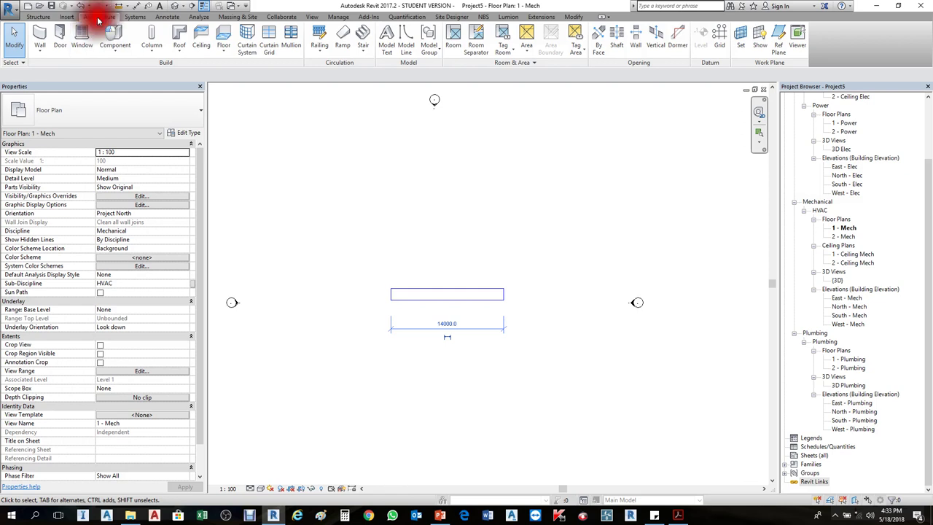
left_click_drag(97, 19, 32, 15)
left_click(304, 139)
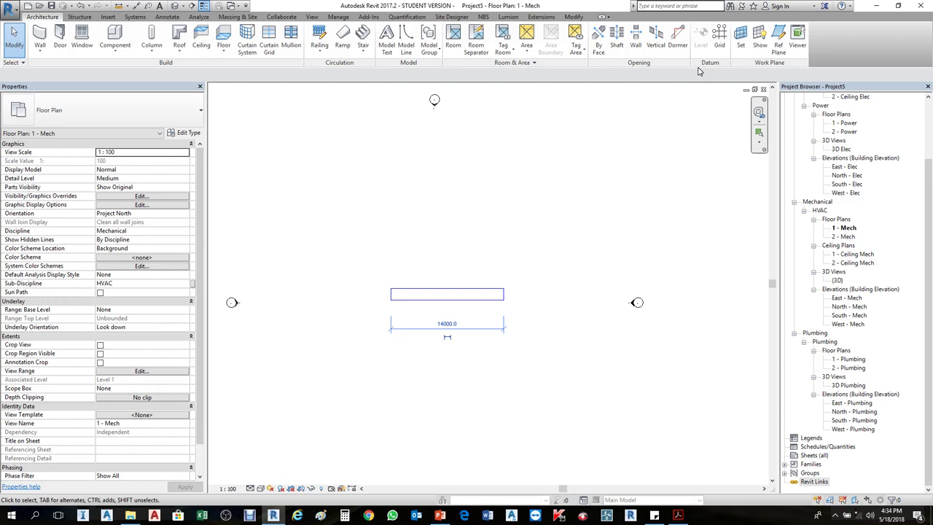
Detach the Datum and Work Plane panels from the Architecture ribbon and float them over the drawing area above the duct
left_click_drag(709, 63, 572, 227)
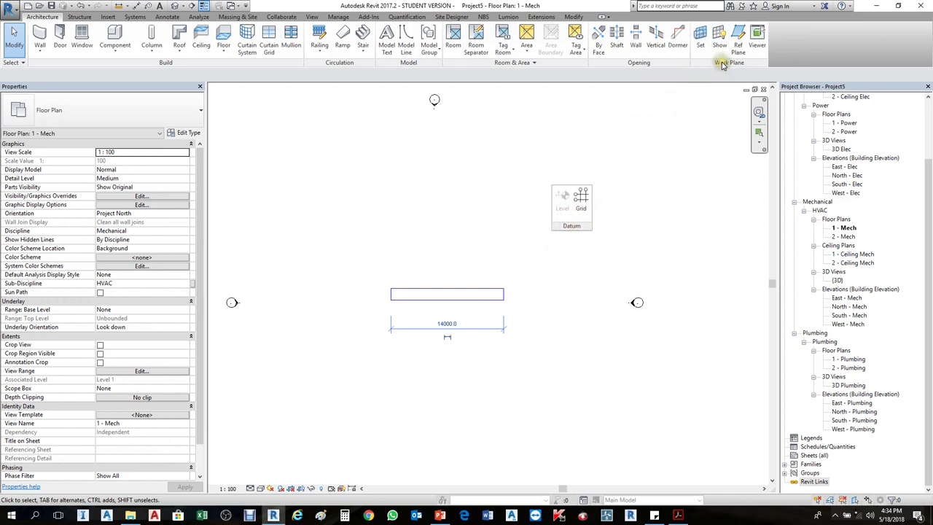
left_click_drag(723, 65, 685, 231)
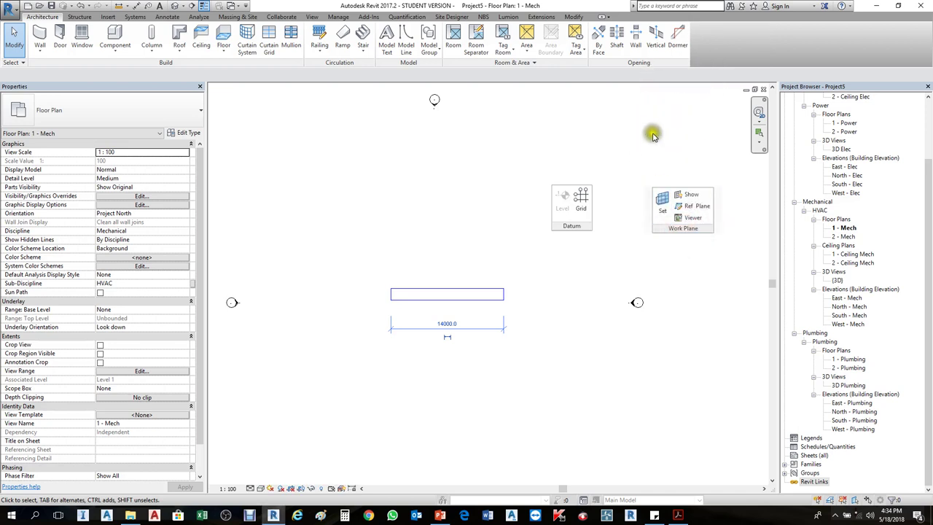
left_click(656, 110)
Detach the Opening panel from the Architecture ribbon and float it in the drawing area beside the Datum panel
left_click(46, 16)
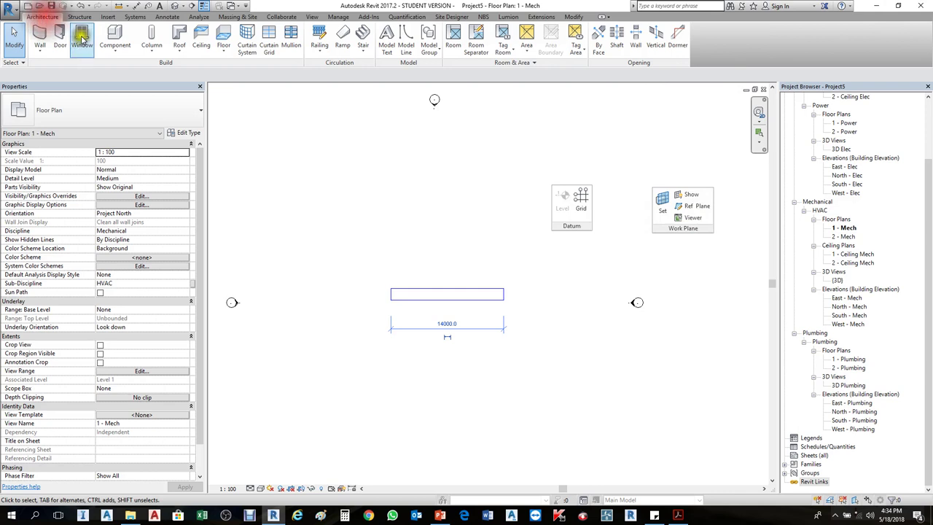
left_click(633, 62)
left_click(636, 65)
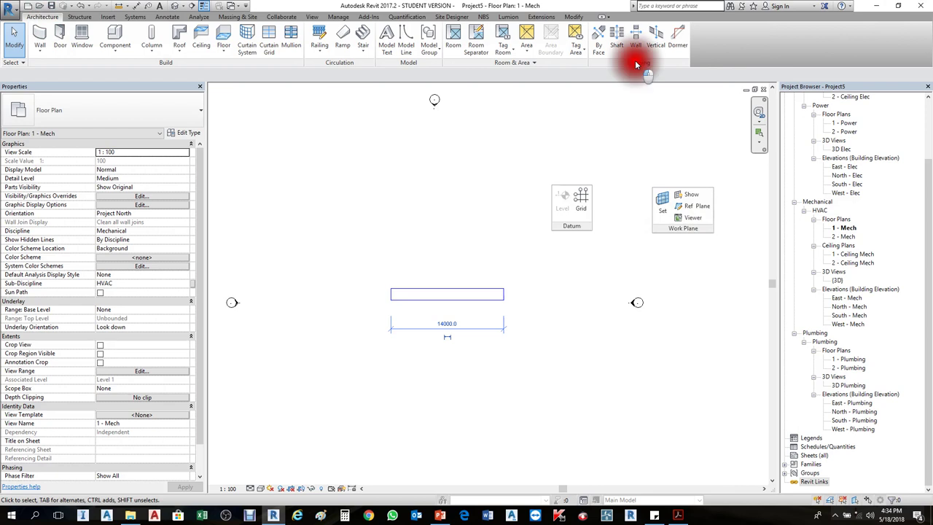
left_click_drag(636, 65, 474, 232)
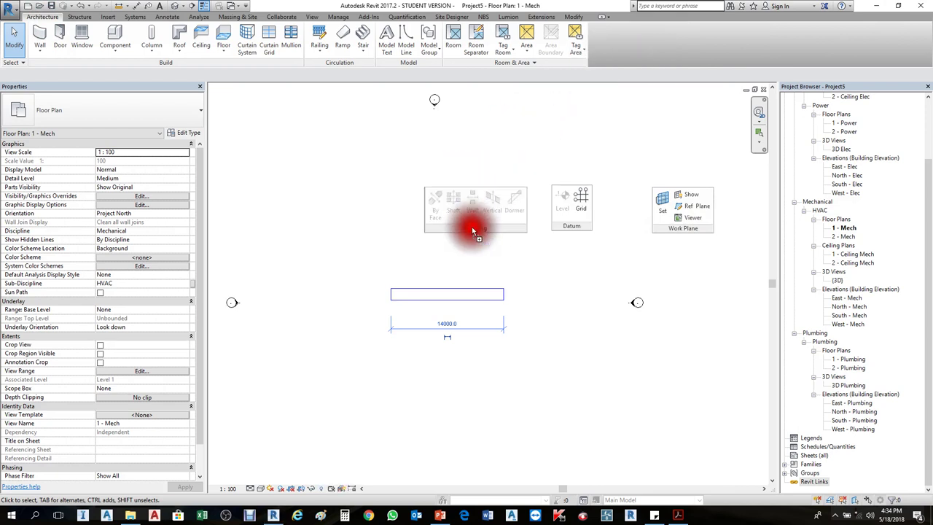
Return the floating Opening, Datum and Work Plane panels from the drawing area to the Architecture ribbon
left_click(513, 229)
left_click(548, 265)
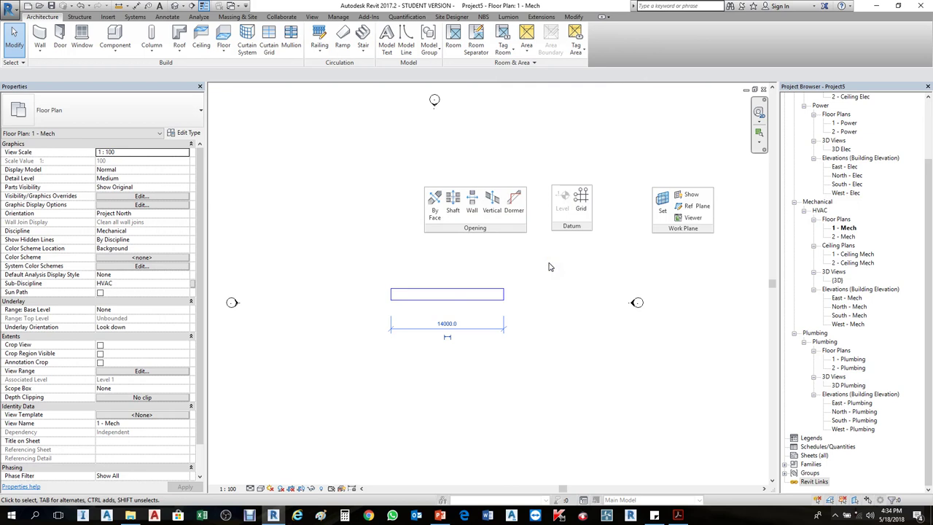
scroll(514, 240, "up", 2)
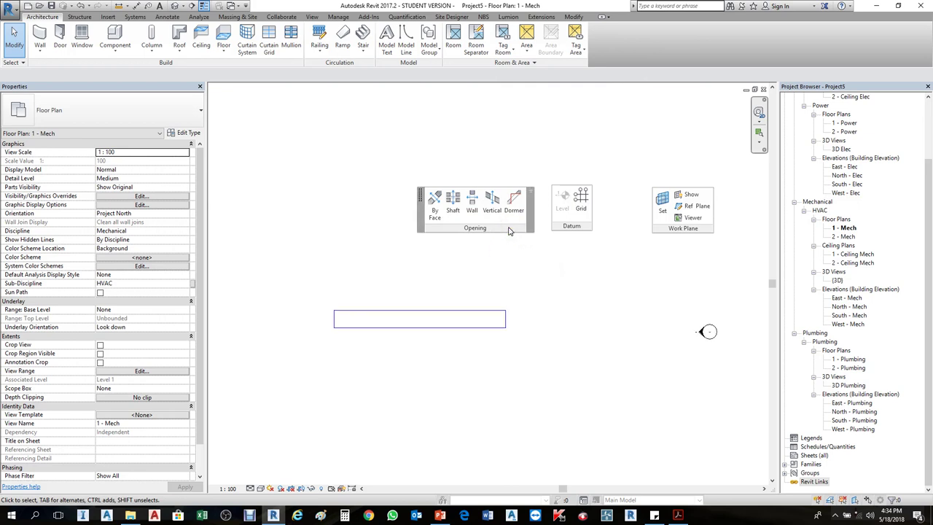
left_click(532, 194)
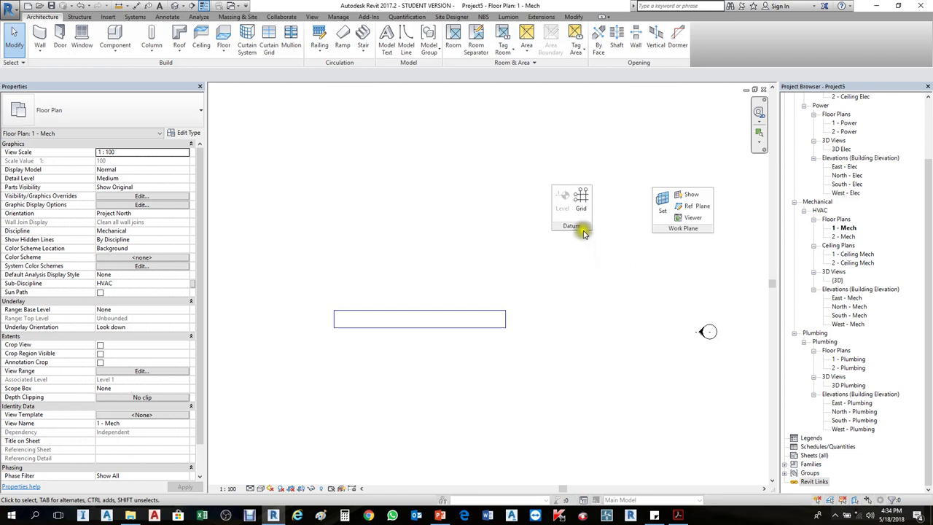
mouse_move(582, 228)
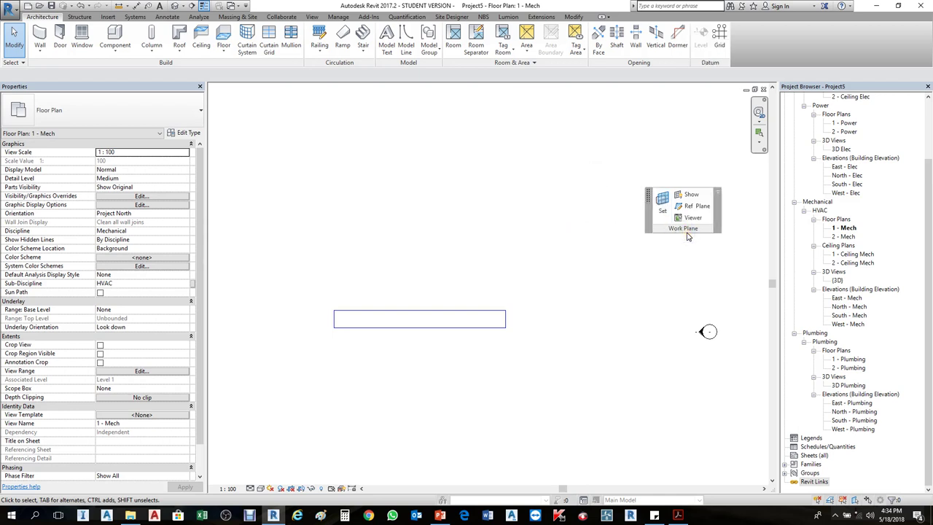
left_click(718, 194)
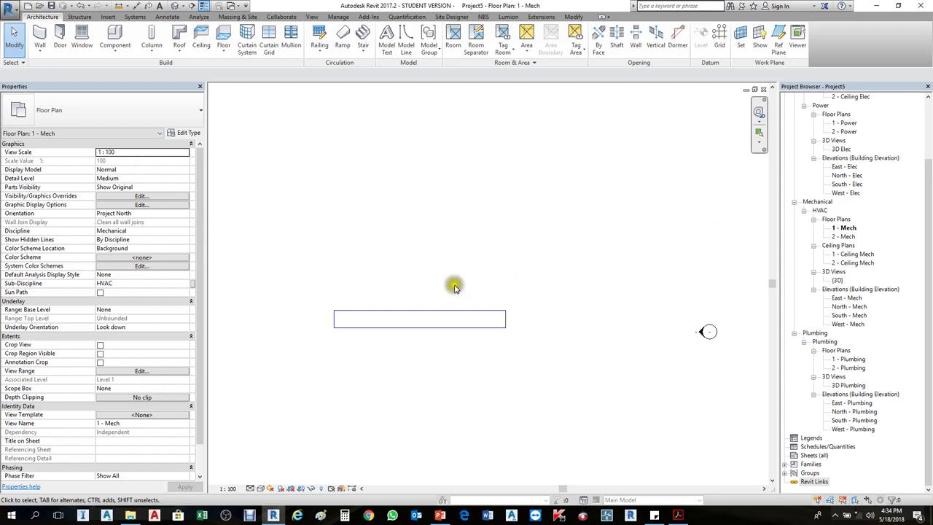
left_click(511, 258)
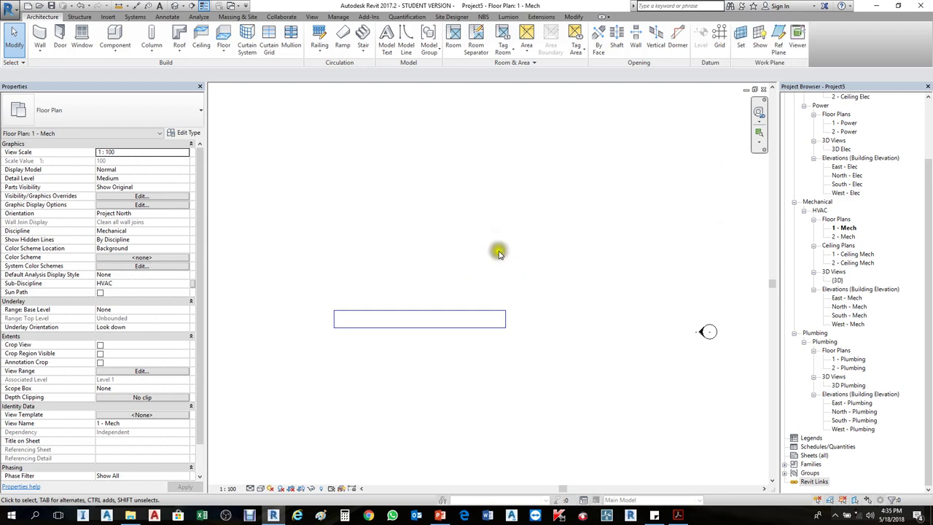